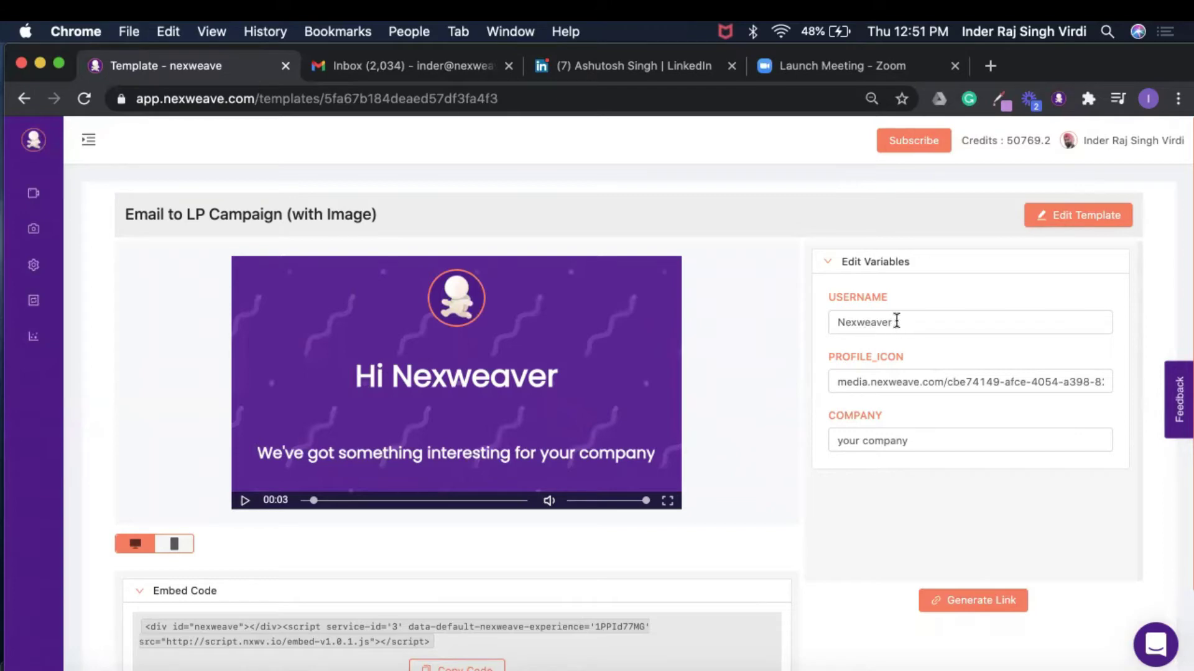
- In the video template's variables, set USERNAME to the recipient's first name and COMPANY to Nexweave
left_click_drag(896, 320, 791, 324)
type("Ashutosh")
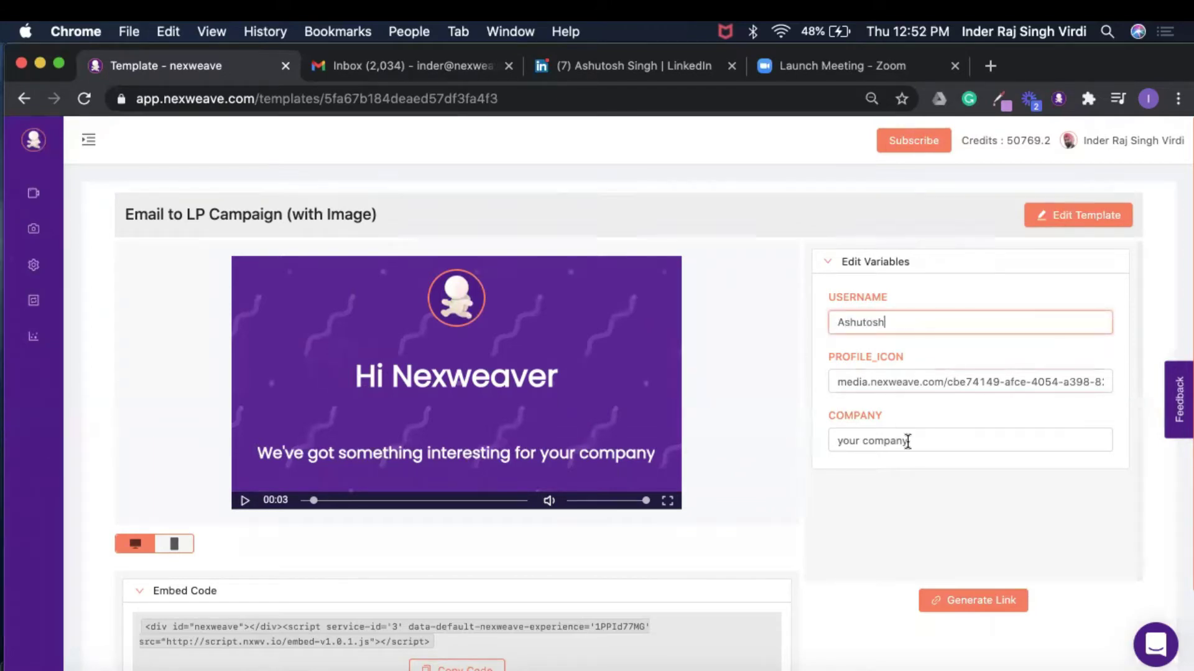
left_click_drag(909, 442, 808, 440)
type("Nexweave")
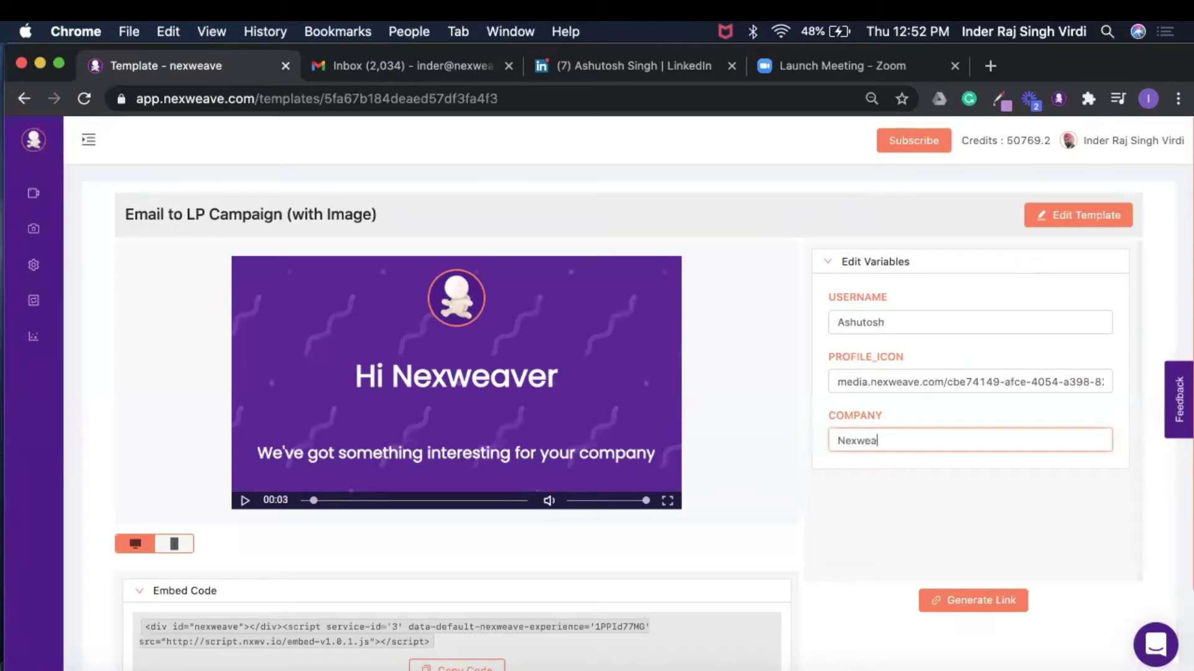
- Switch to the recipient's LinkedIn profile, use the Plugin Demonstration campaign in the Nexweave plugin, and copy the profile picture link
left_click(595, 72)
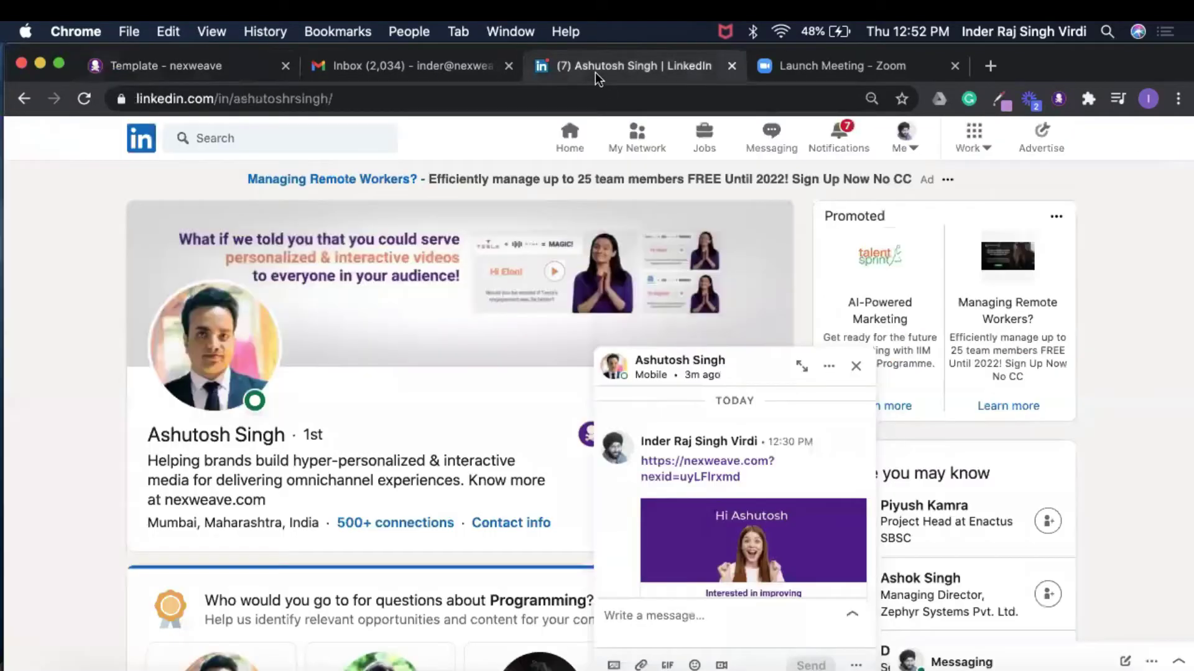
left_click(670, 362)
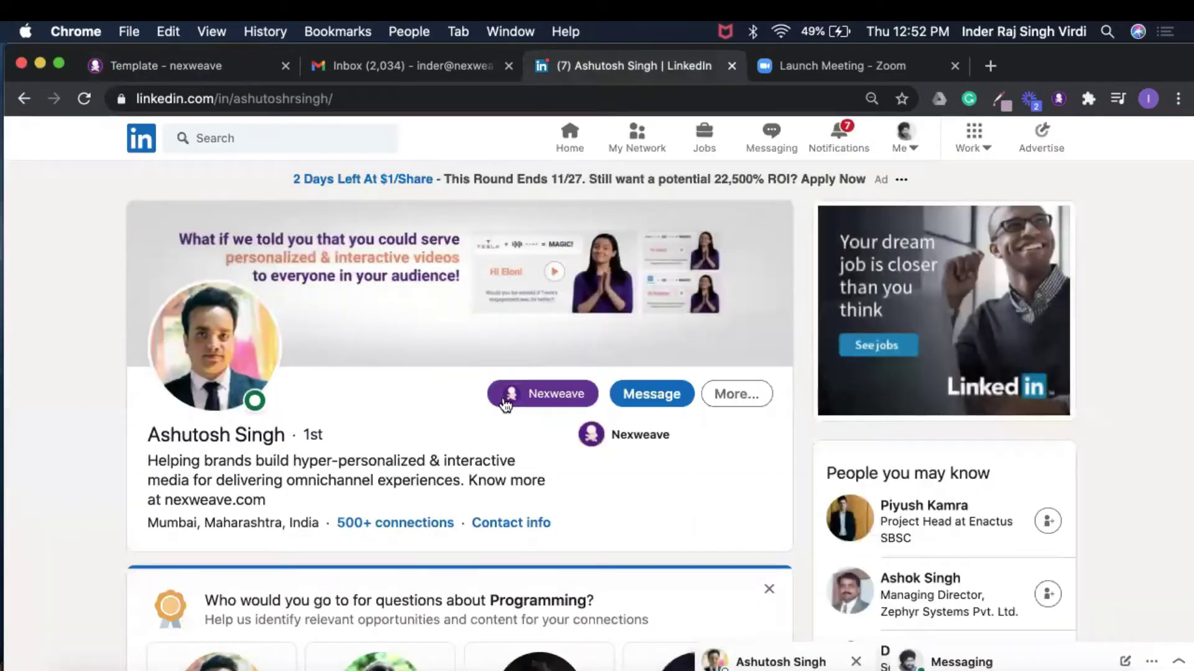
left_click(501, 396)
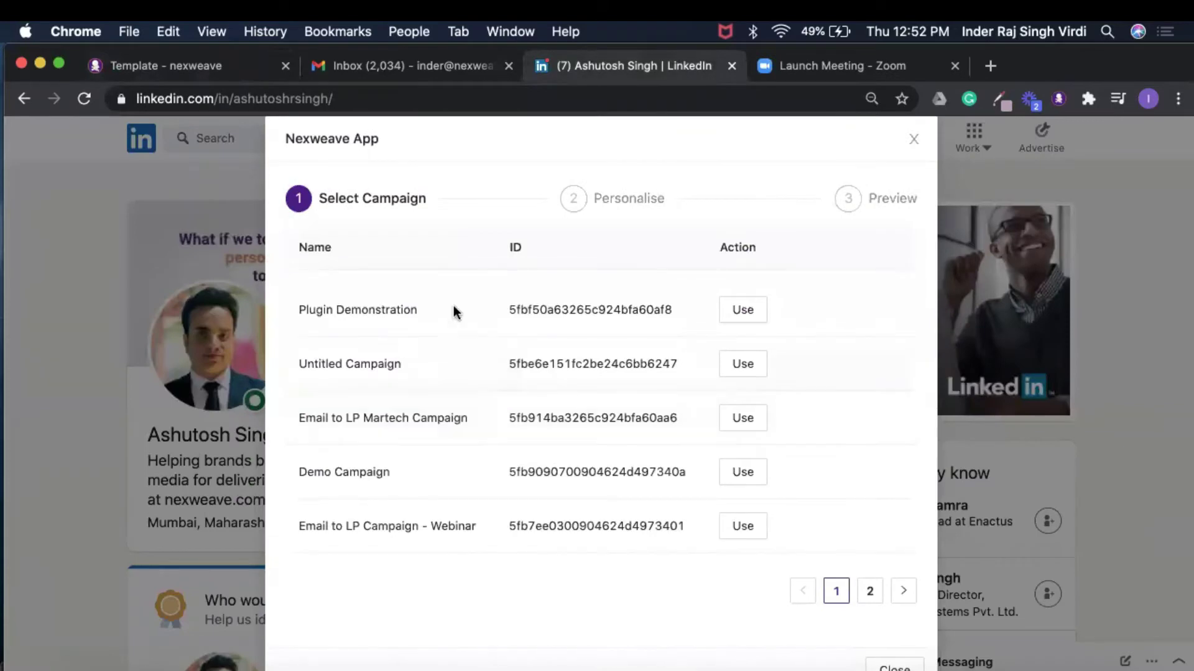
left_click(743, 321)
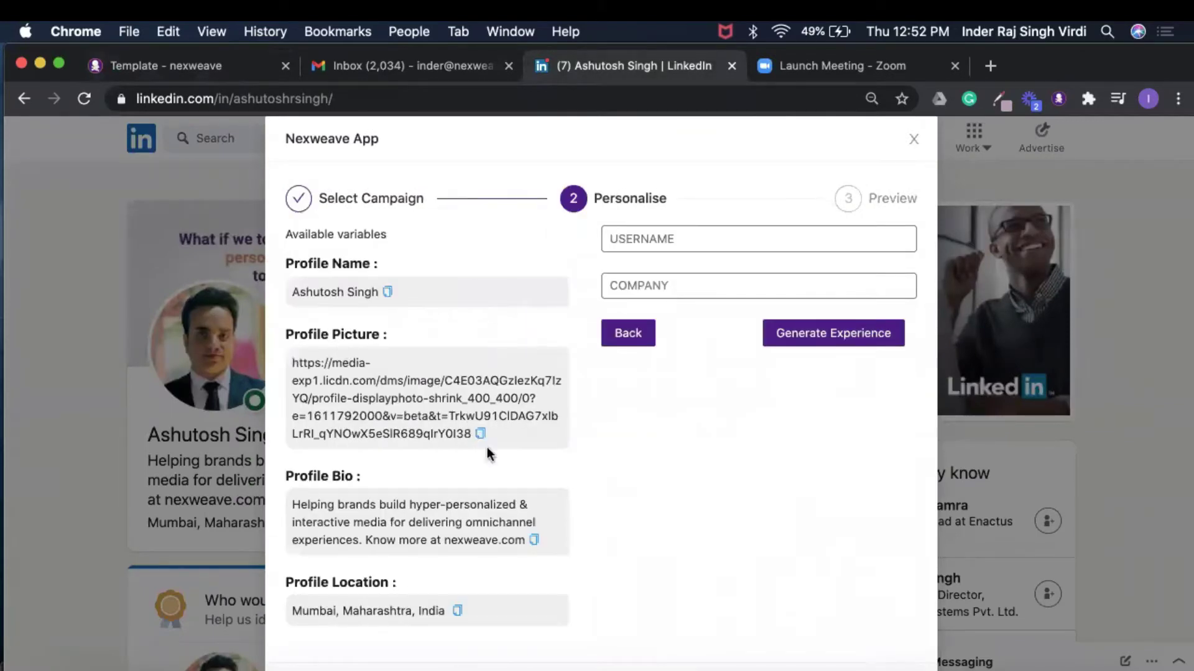
left_click(481, 436)
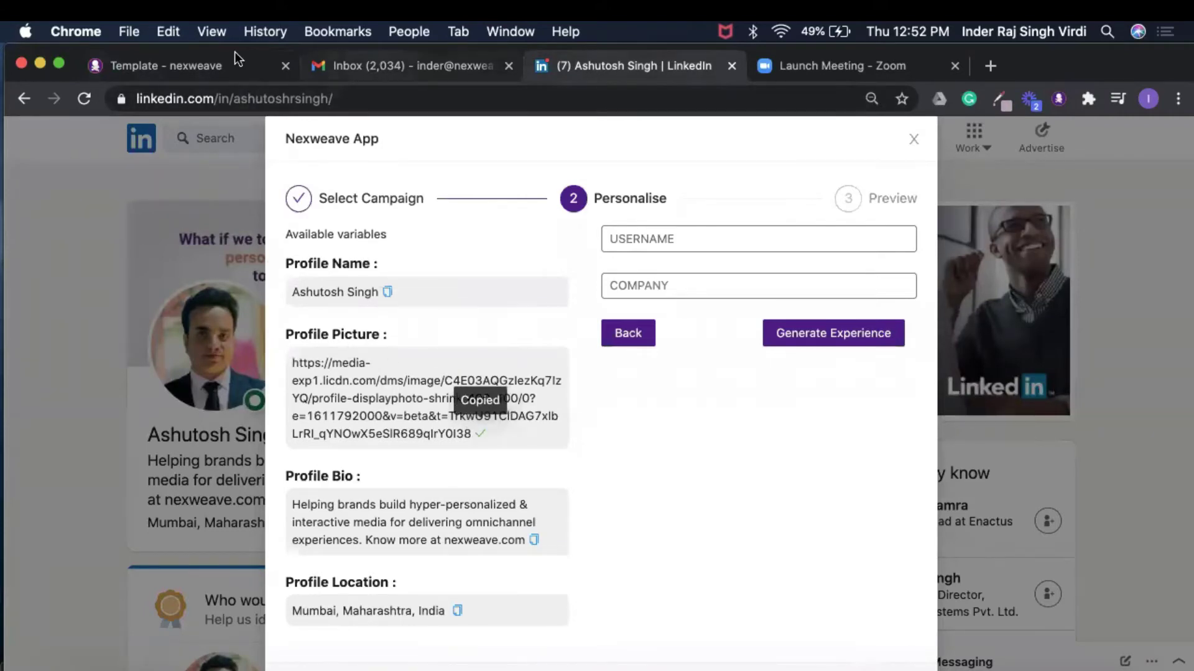
- Back in the Nexweave video template, replace the PROFILE_ICON value with the copied profile picture link
left_click(209, 57)
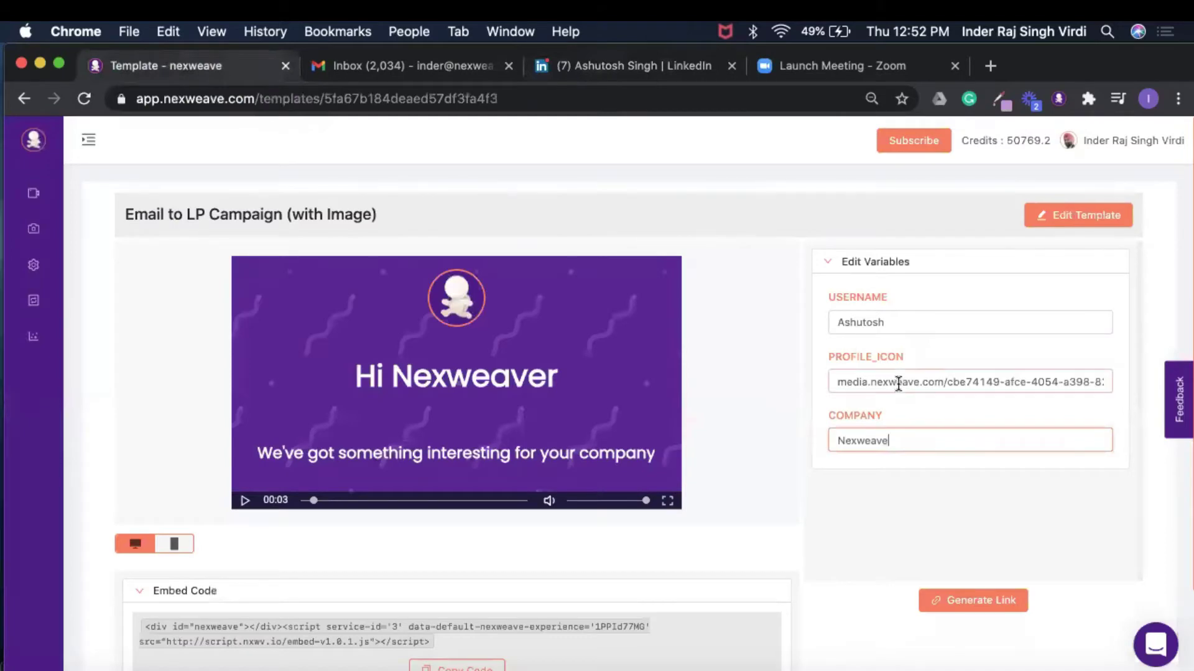
left_click(898, 384)
key("super+a")
key("super+v")
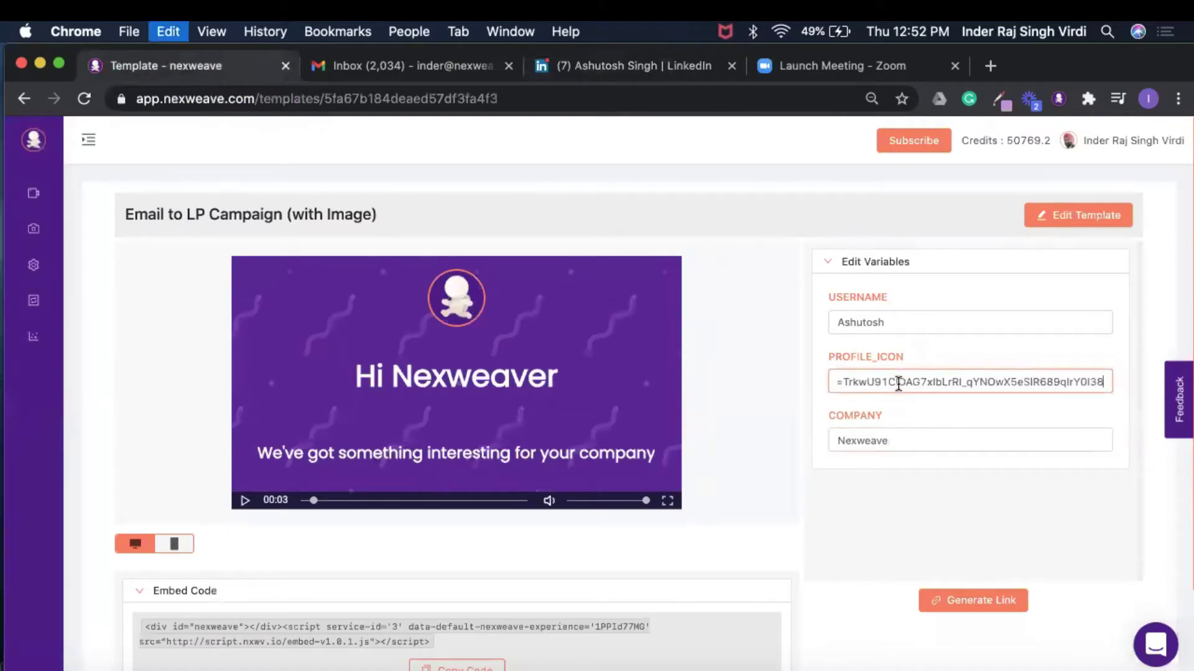
- Generate the personalised video link, play the preview and pause it at the personalised greeting
left_click(968, 602)
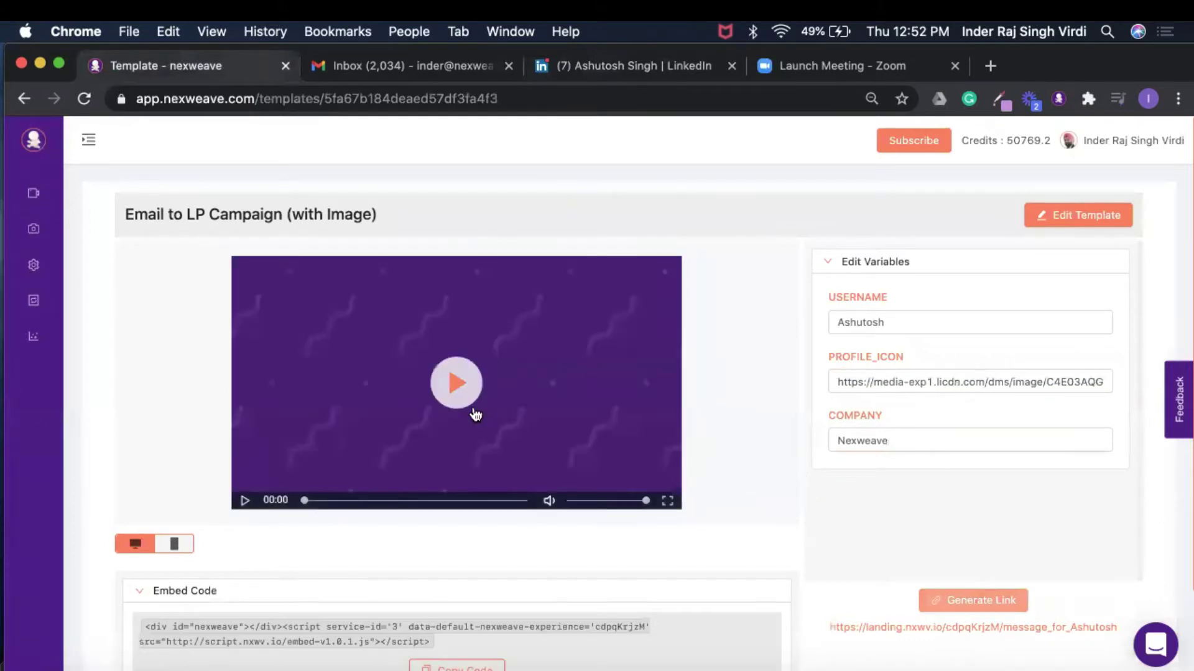
left_click(458, 387)
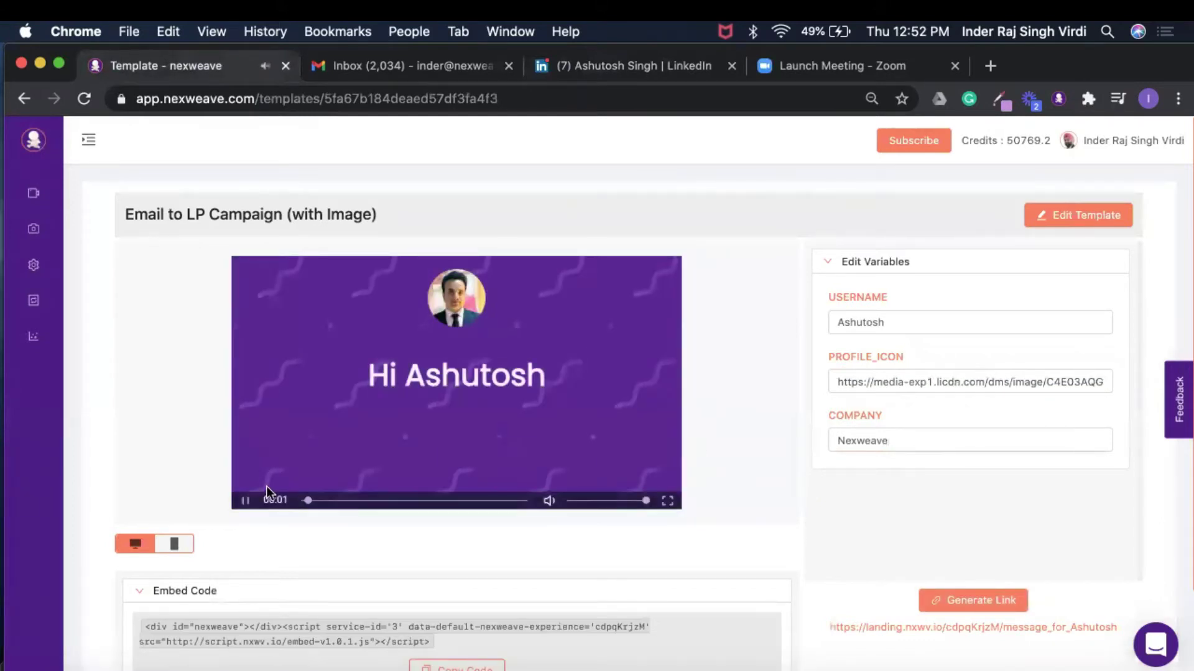
left_click(245, 500)
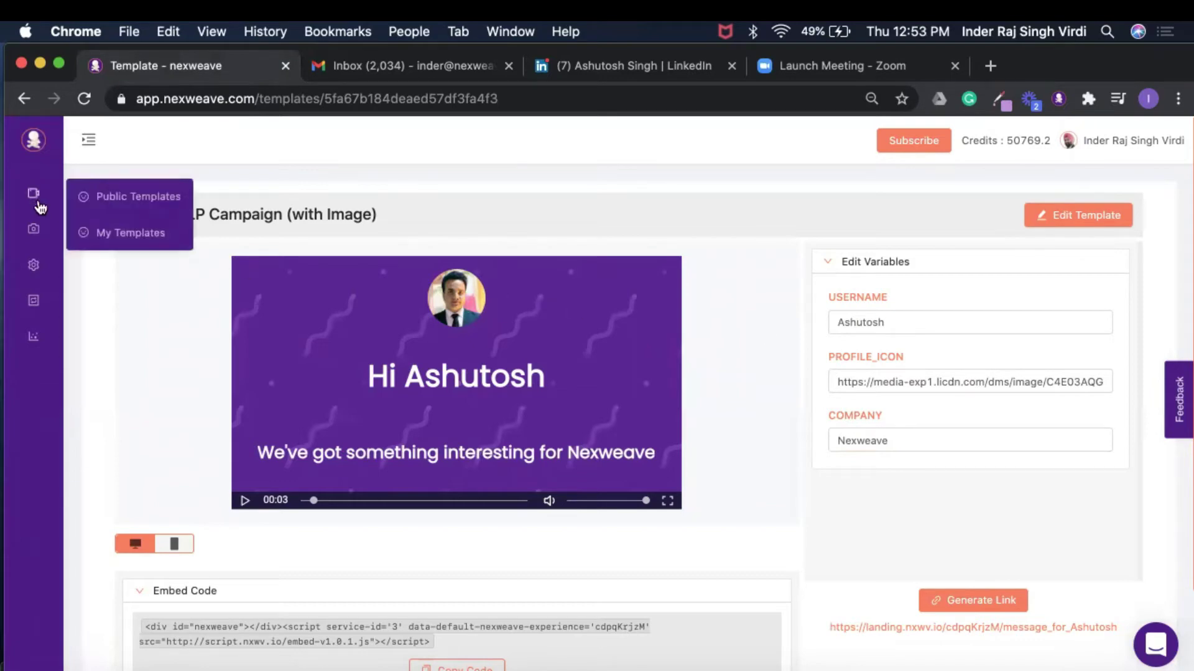
- From your own image templates, open LP Thumbnail (with Image) for use
mouse_move(45, 235)
left_click(112, 267)
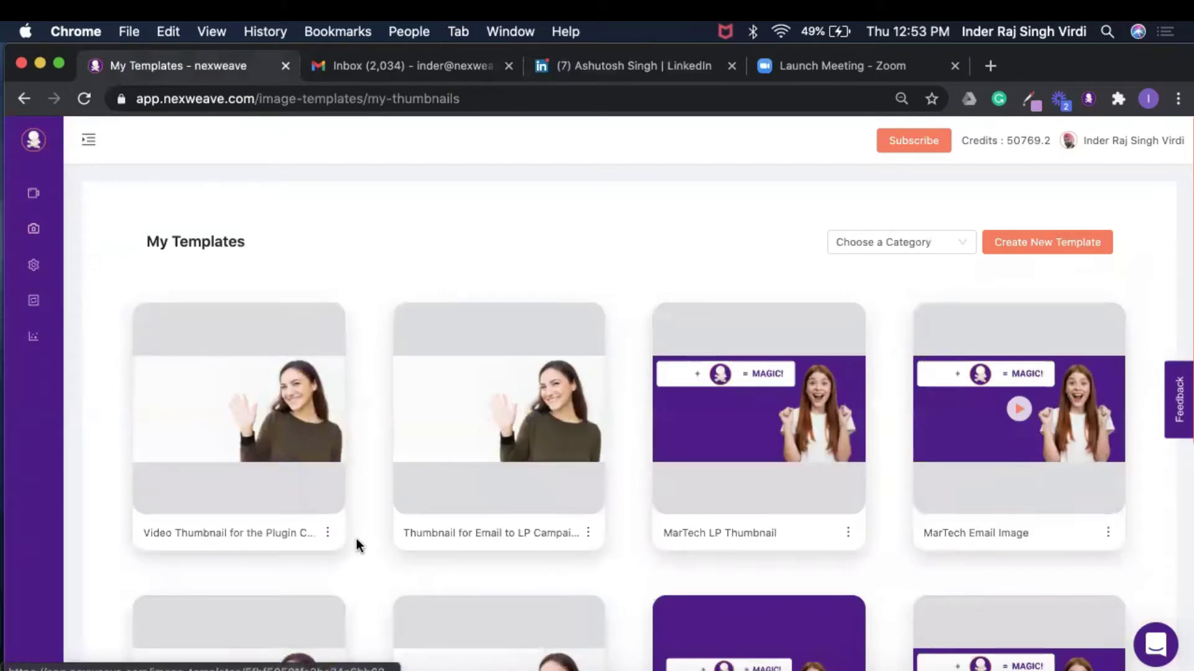
scroll(356, 545, "down", 1)
scroll(493, 529, "down", 5)
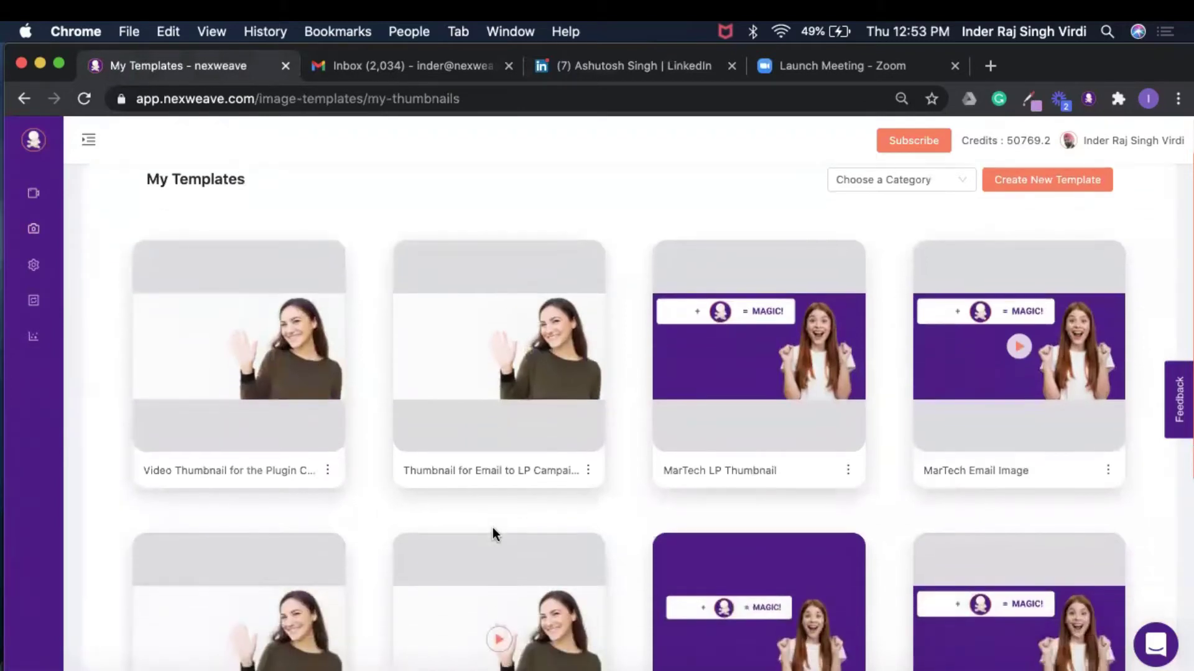
scroll(496, 536, "down", 1)
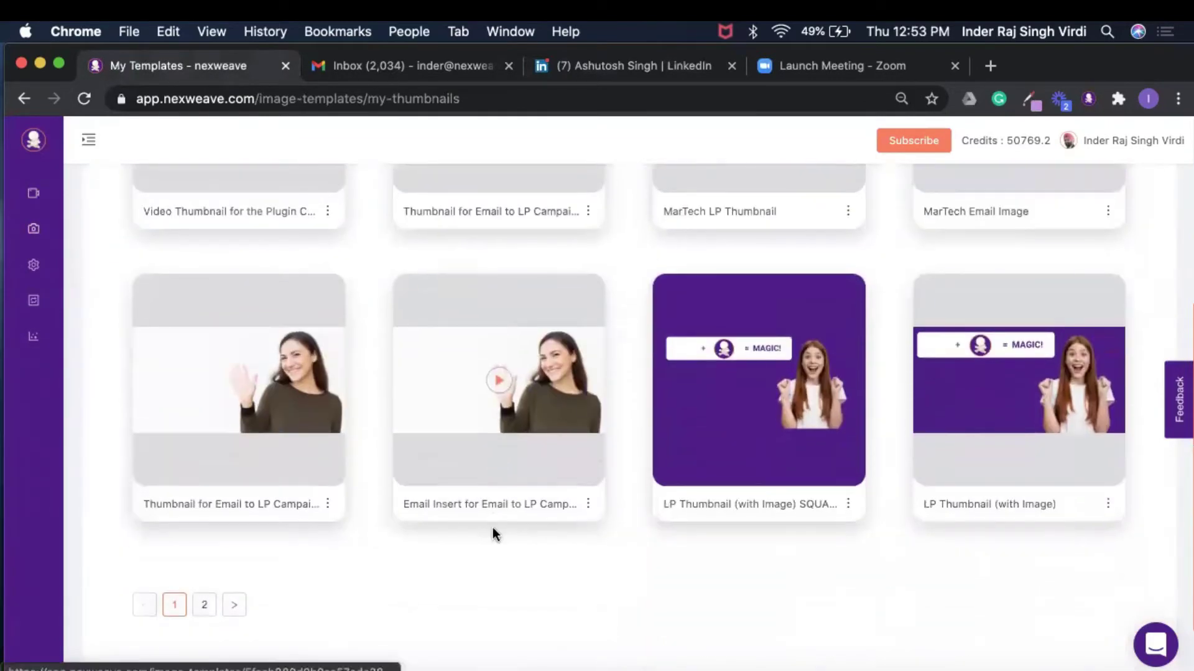
scroll(493, 532, "down", 1)
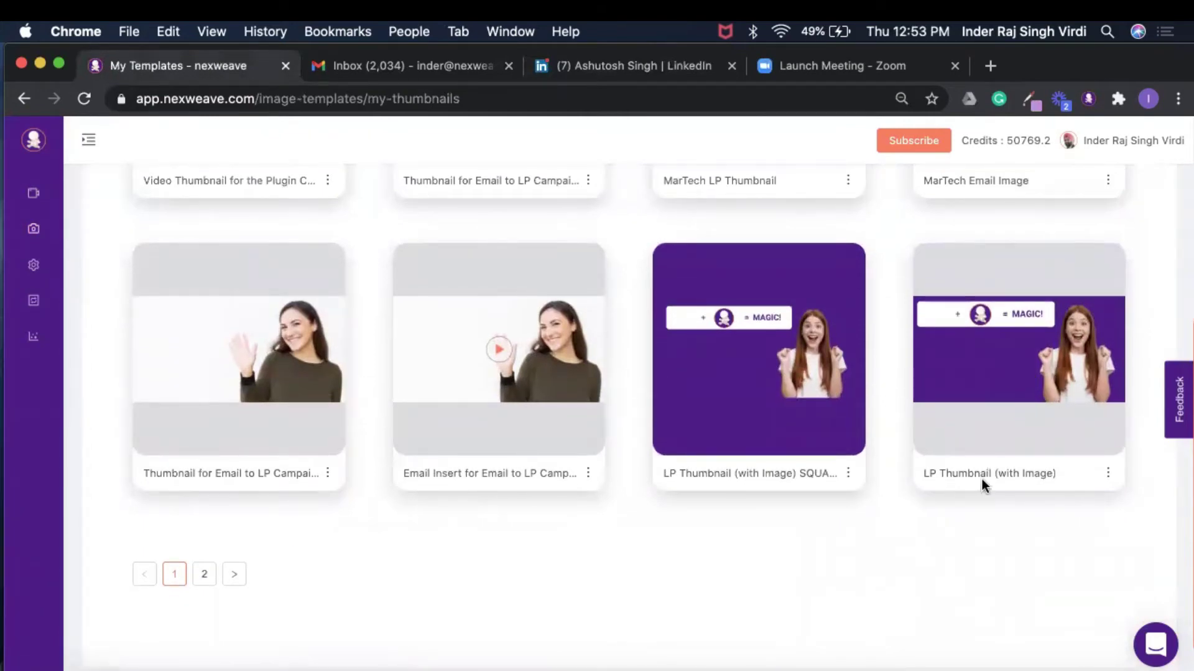
left_click(1110, 475)
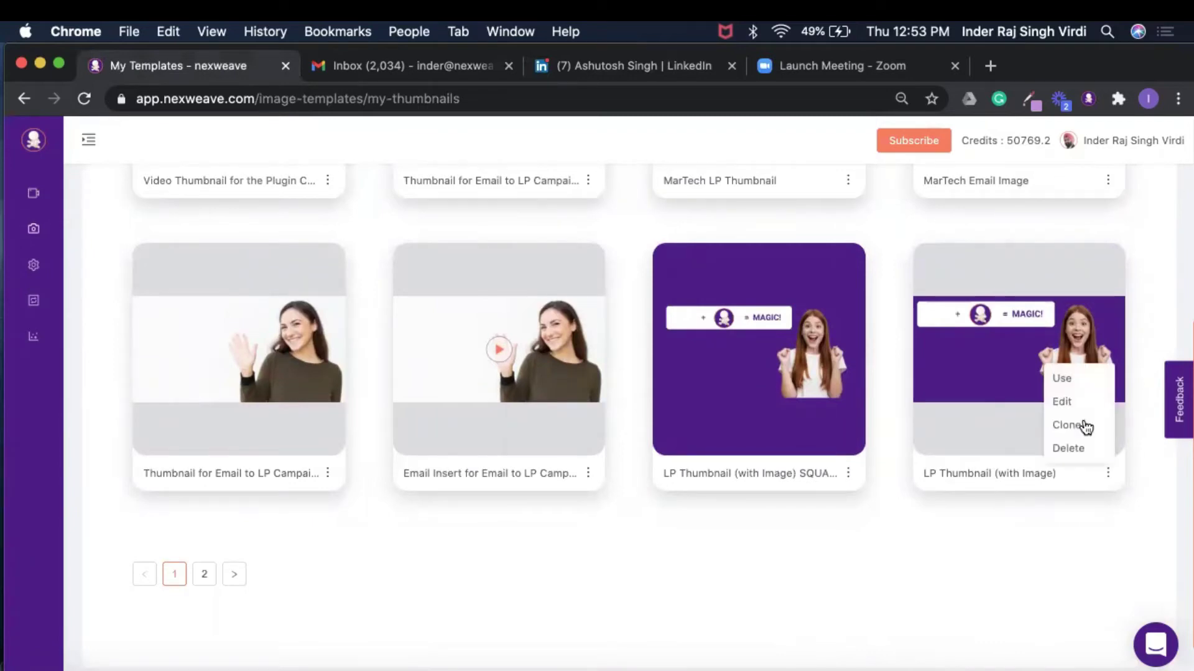
left_click(1068, 379)
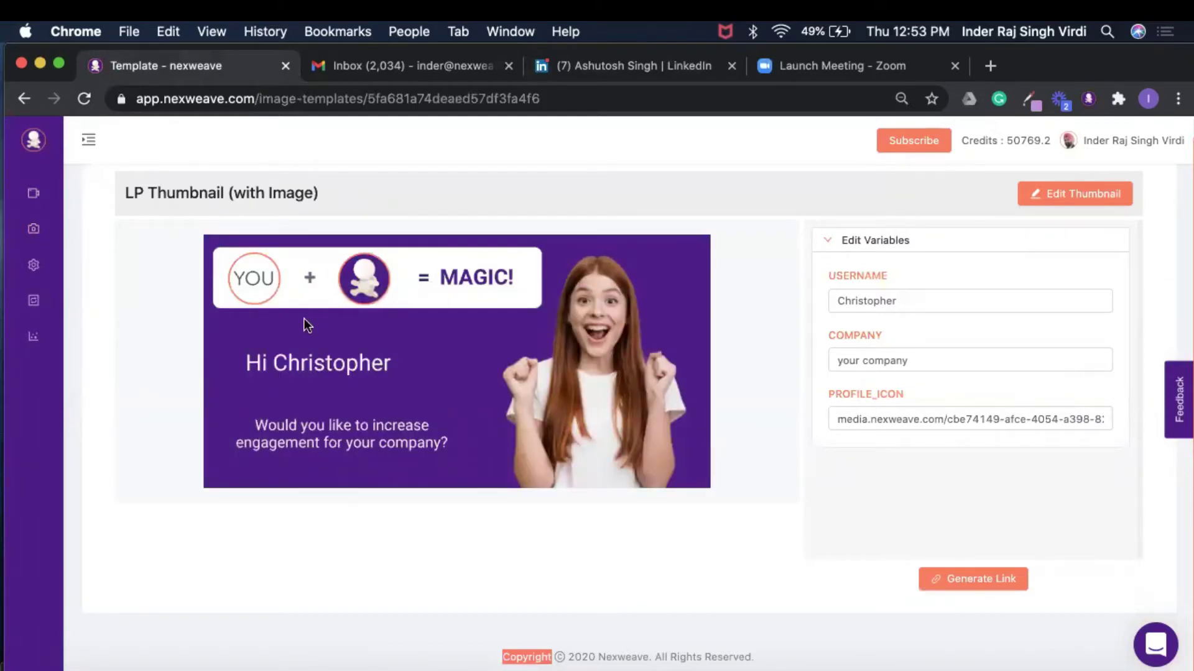
- Replace the thumbnail's PROFILE_ICON value with the copied profile picture link
left_click(900, 417)
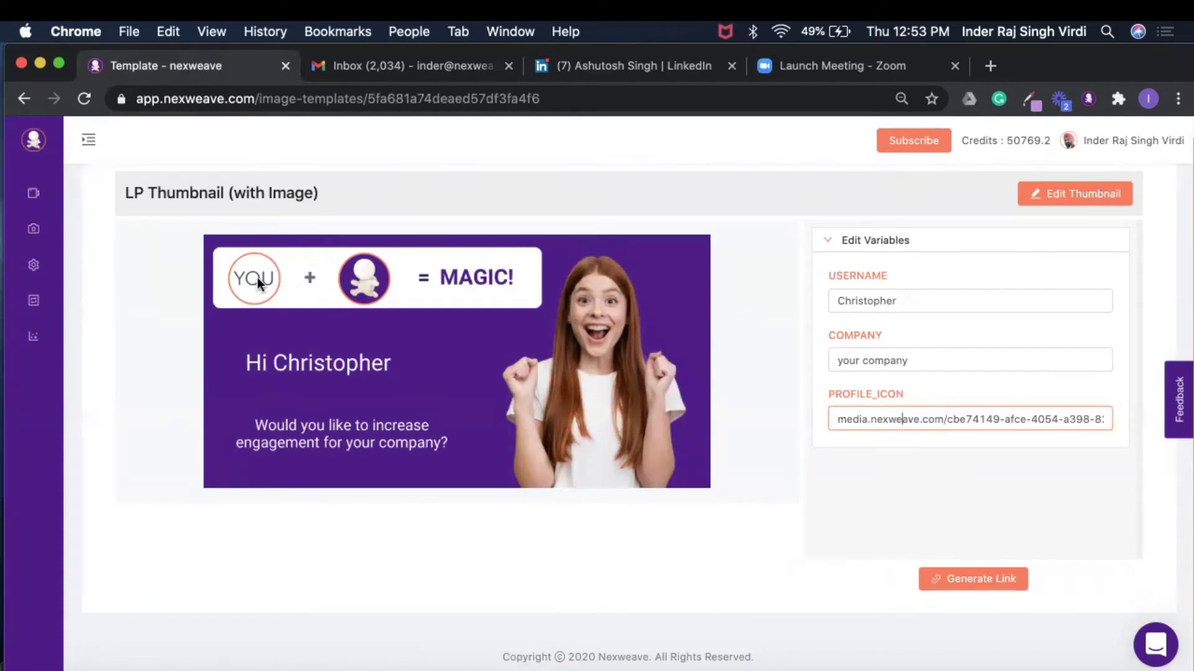
key("super+a")
key("super+v")
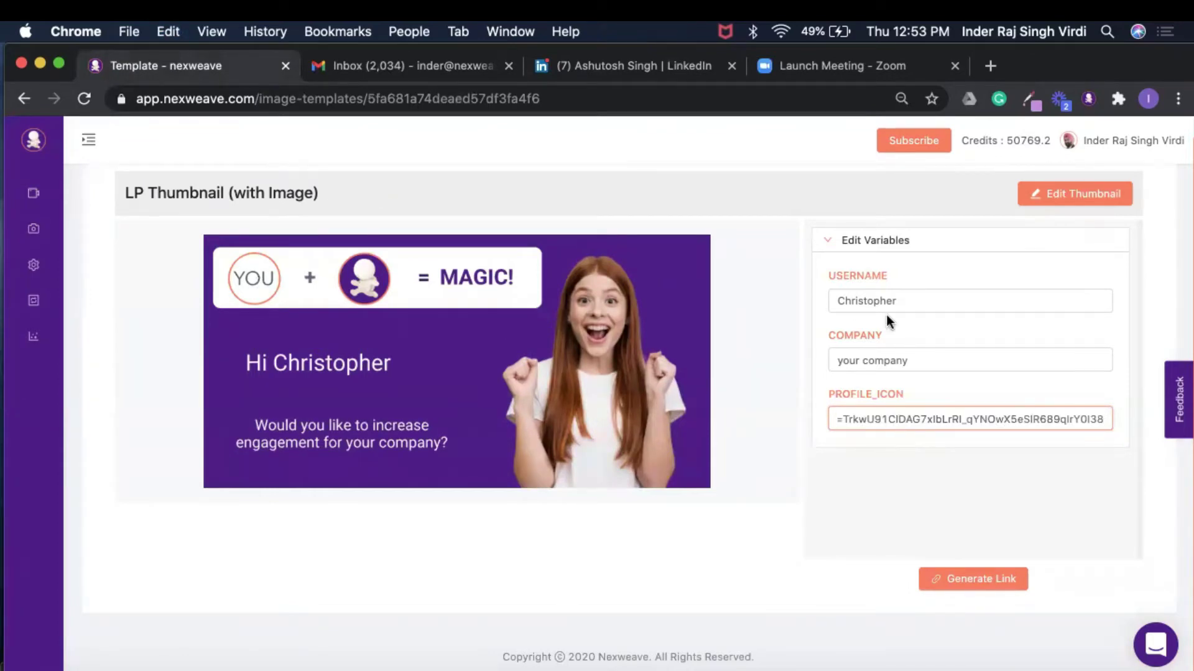
- Set the thumbnail's USERNAME to the recipient's first name and COMPANY to Nexweave, and generate its link
left_click_drag(903, 301, 892, 301)
left_click_drag(764, 293, 765, 293)
type("Ashutosh")
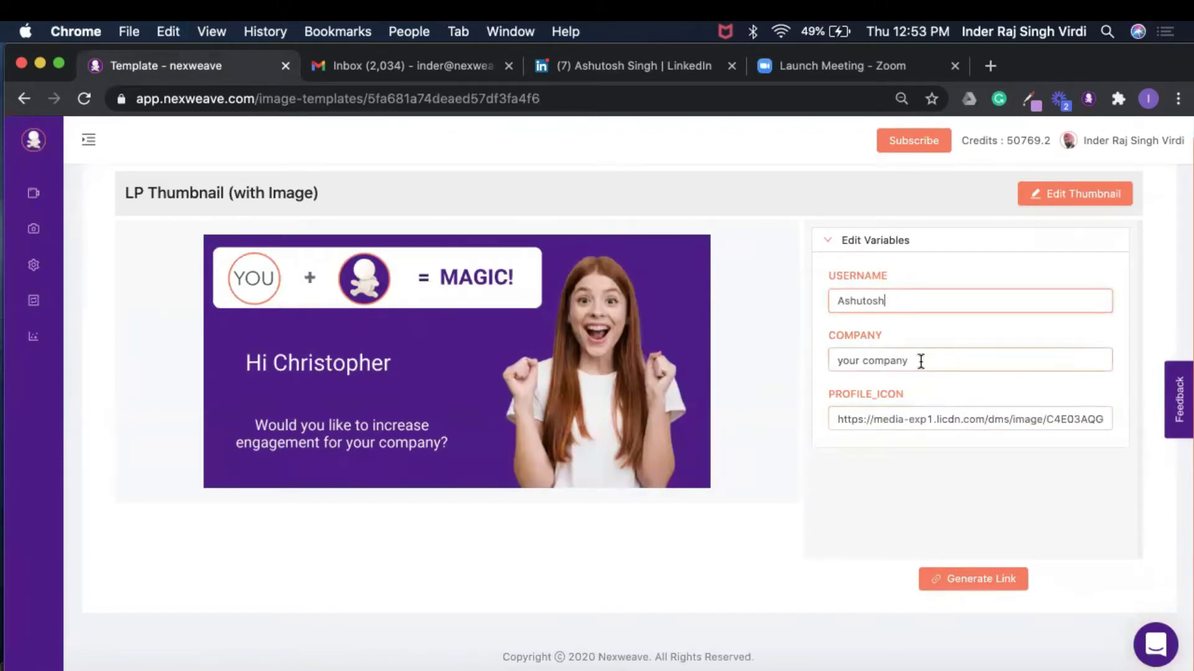
left_click_drag(920, 359, 727, 346)
type("Nexweave")
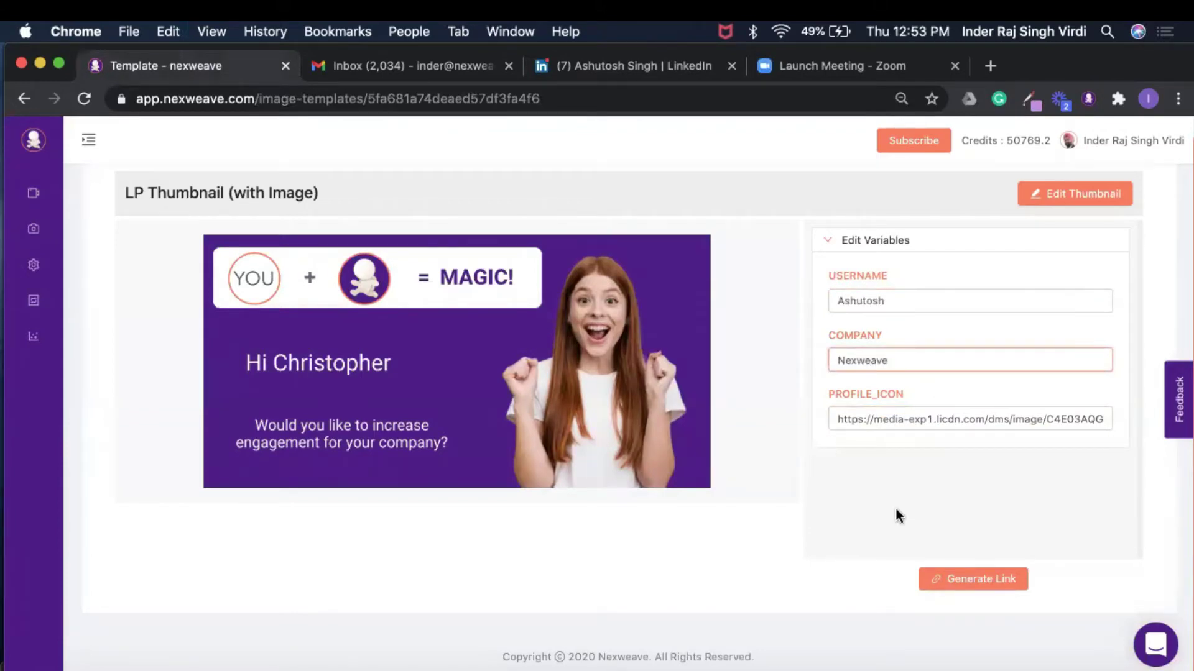
left_click(934, 579)
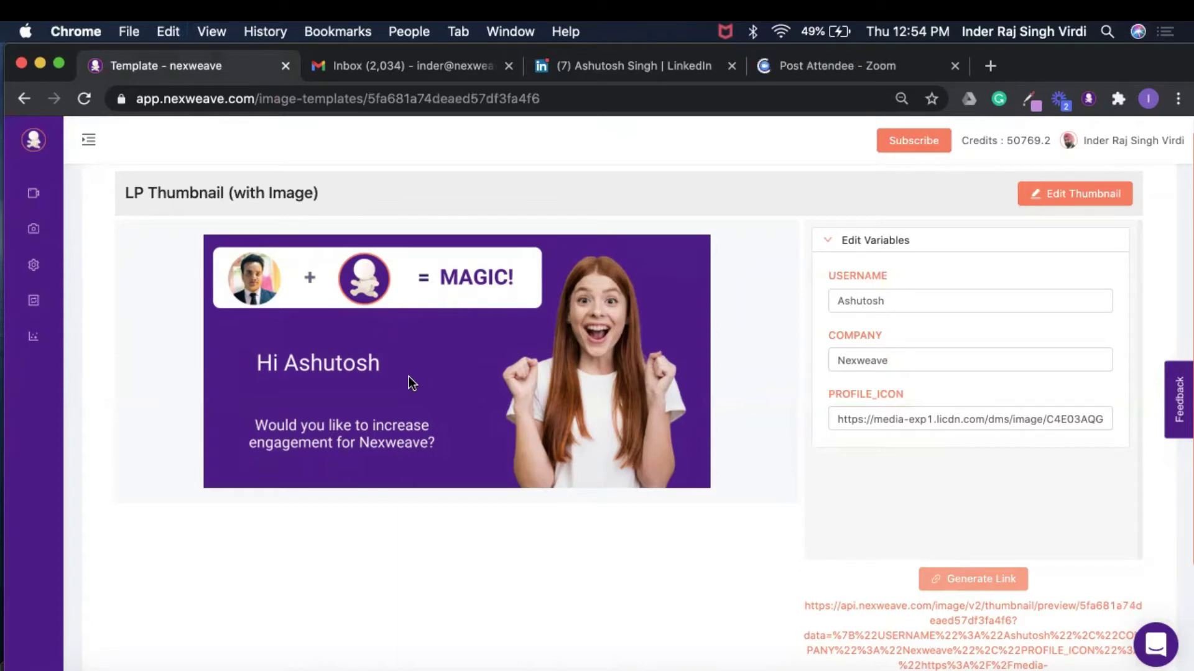
- Review your video templates, and open Email Insert 2 (with Image) from the second page of your image templates
mouse_move(34, 193)
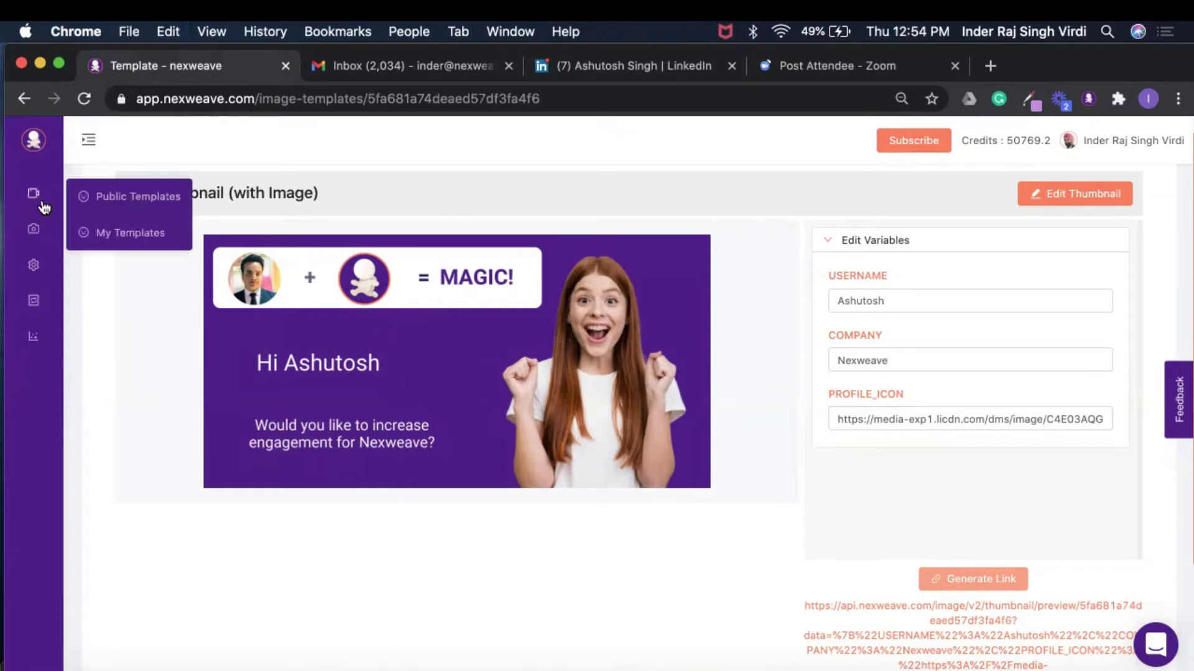
left_click(103, 235)
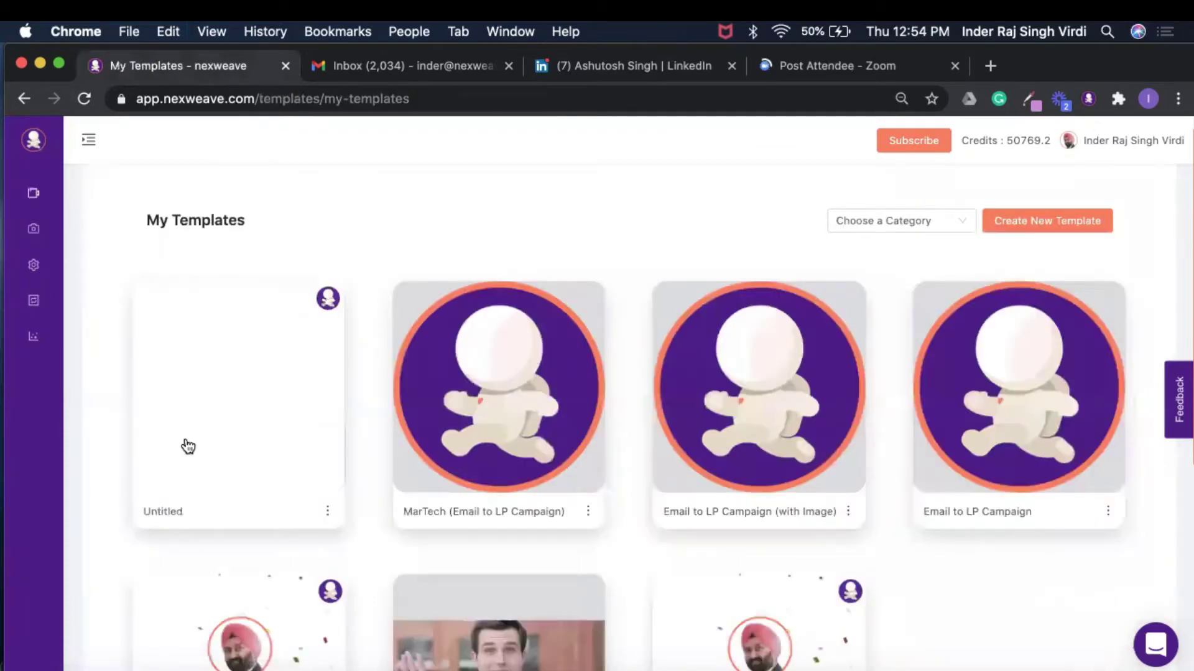
mouse_move(44, 231)
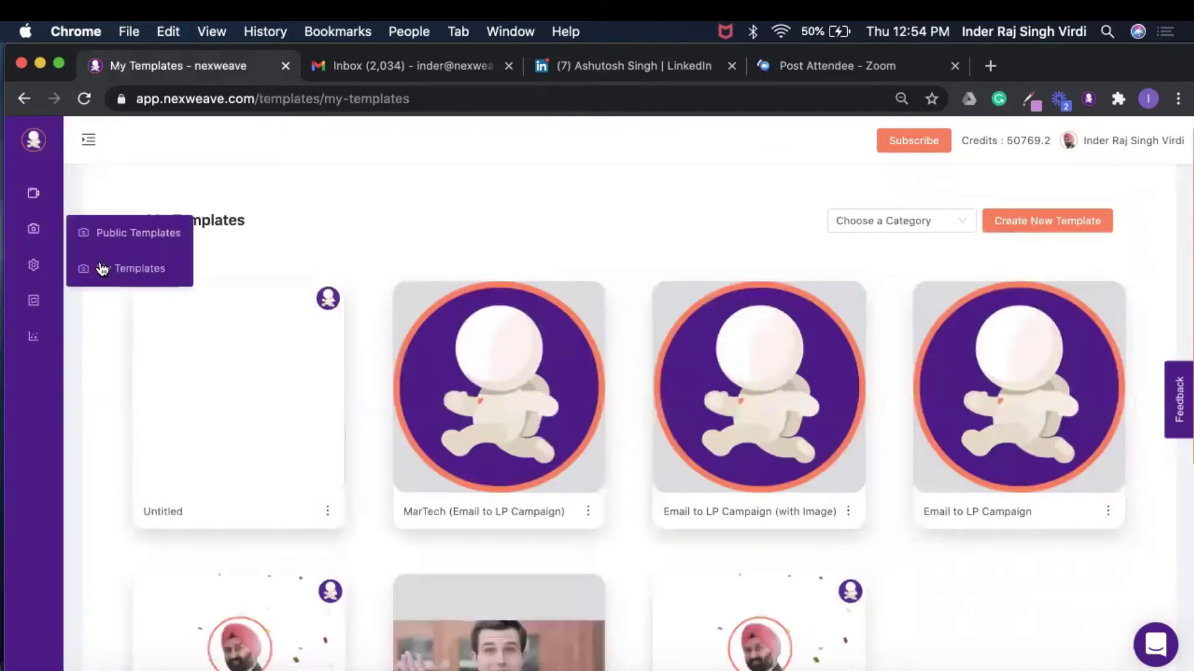
left_click(106, 269)
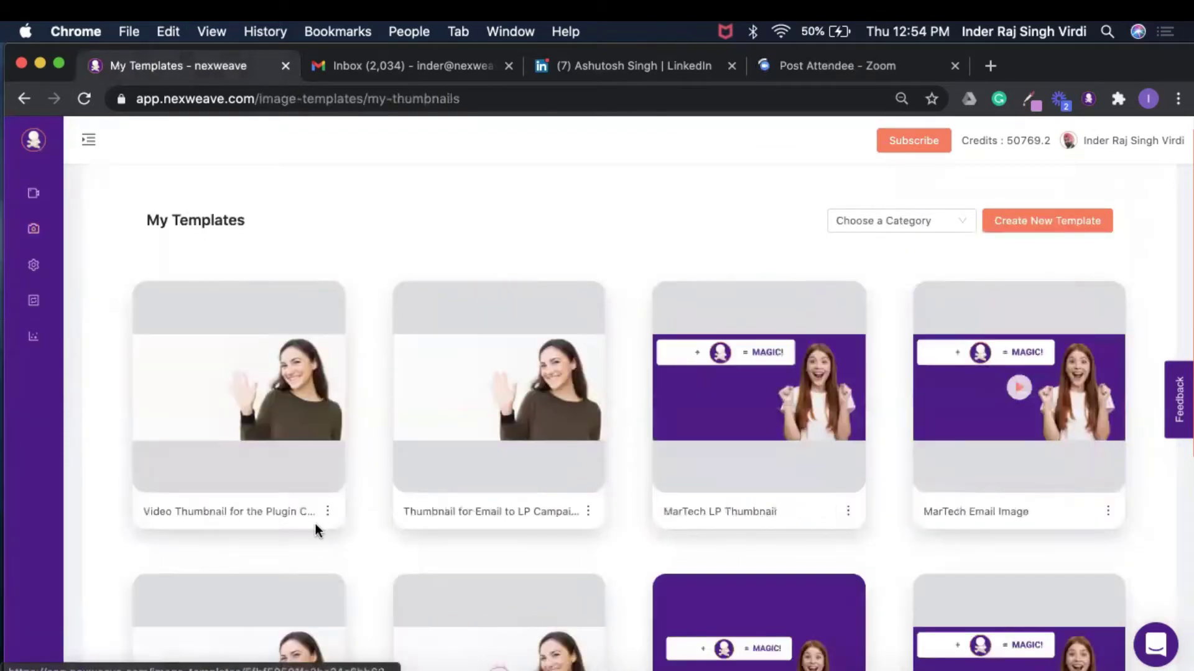
scroll(315, 524, "down", 2)
scroll(315, 523, "down", 4)
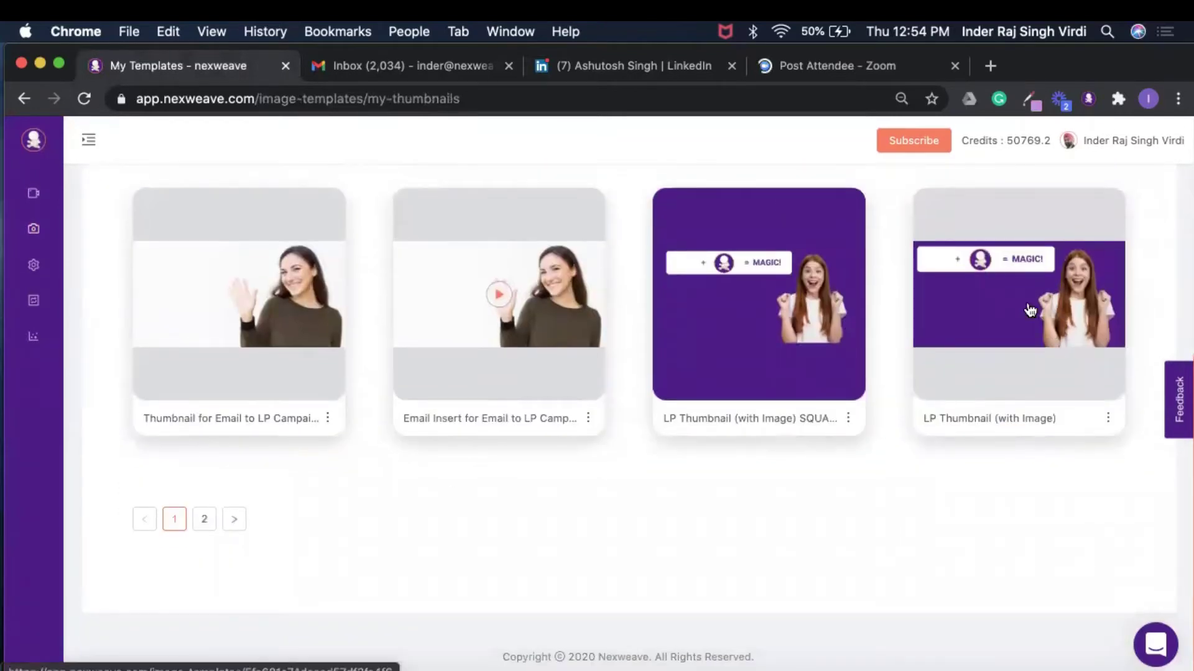
left_click(203, 519)
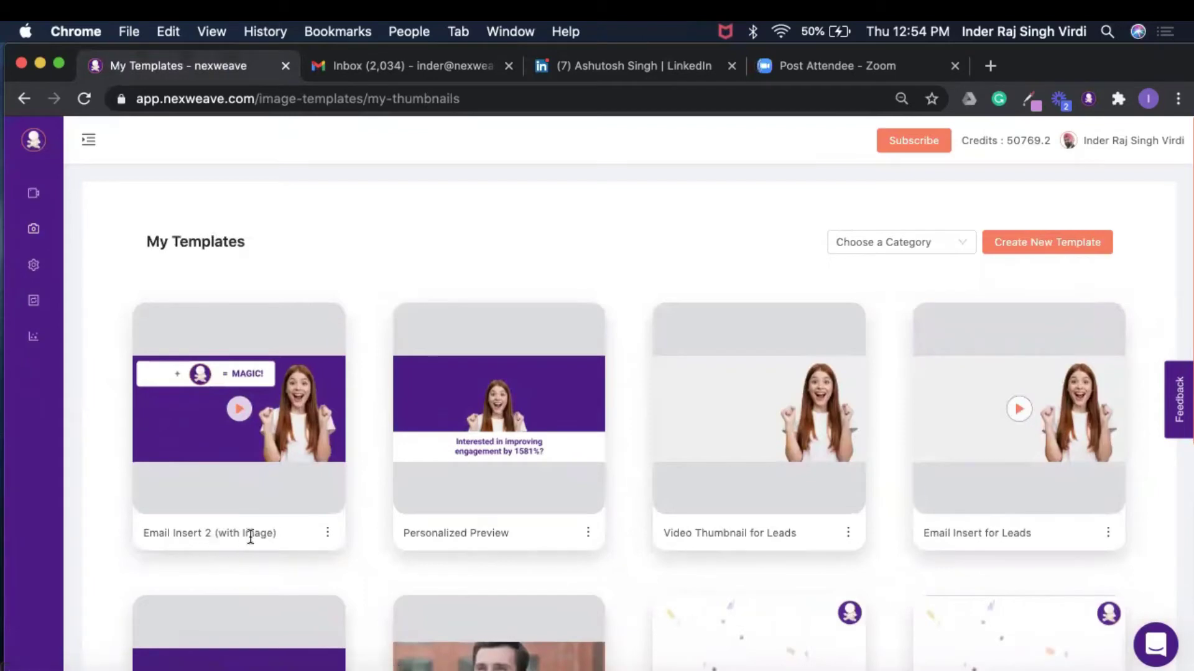
left_click(327, 533)
left_click(300, 439)
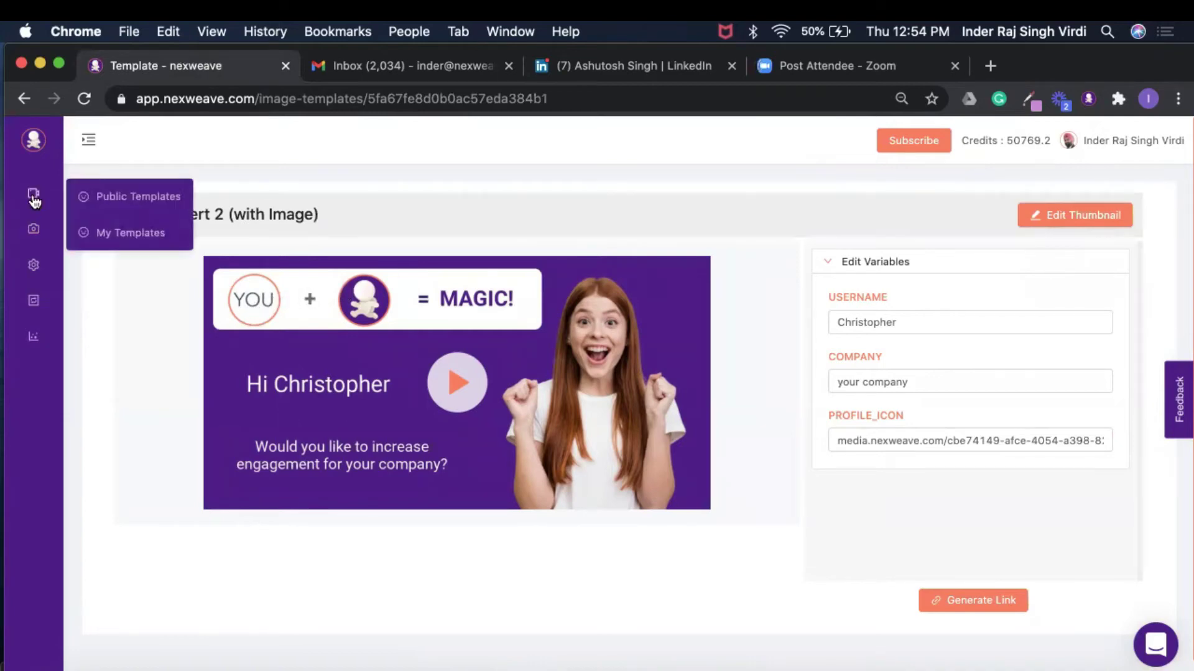
- Create a new campaign and name it "Demonstration of Email to LP Campaign"
mouse_move(44, 231)
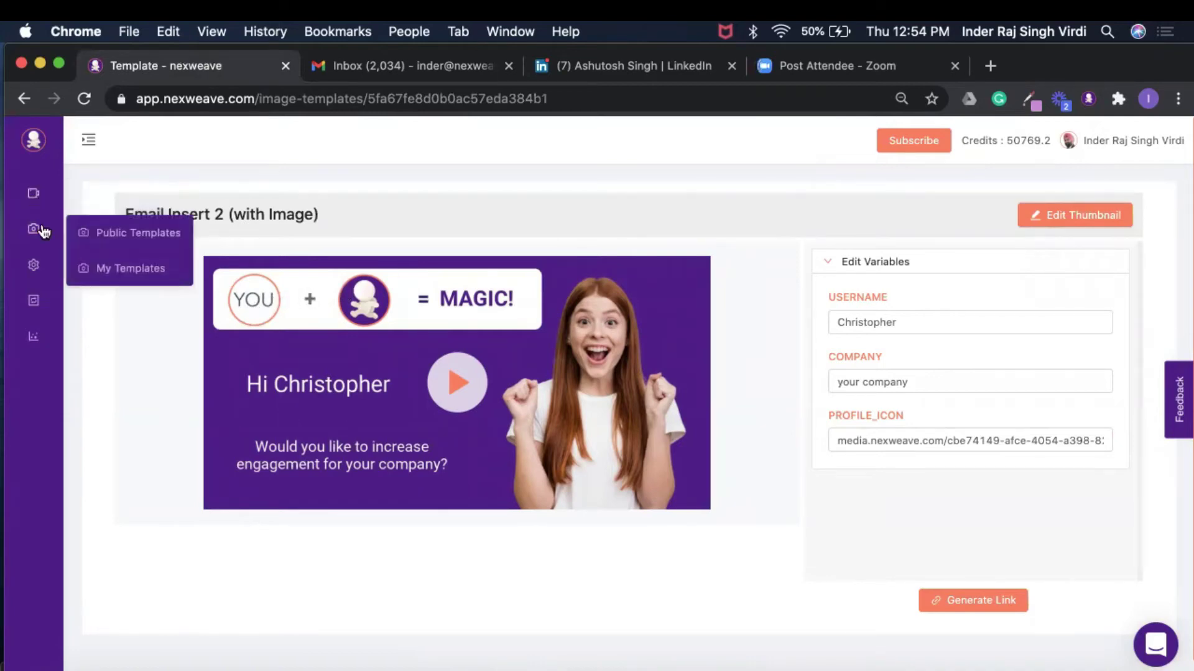
left_click(37, 335)
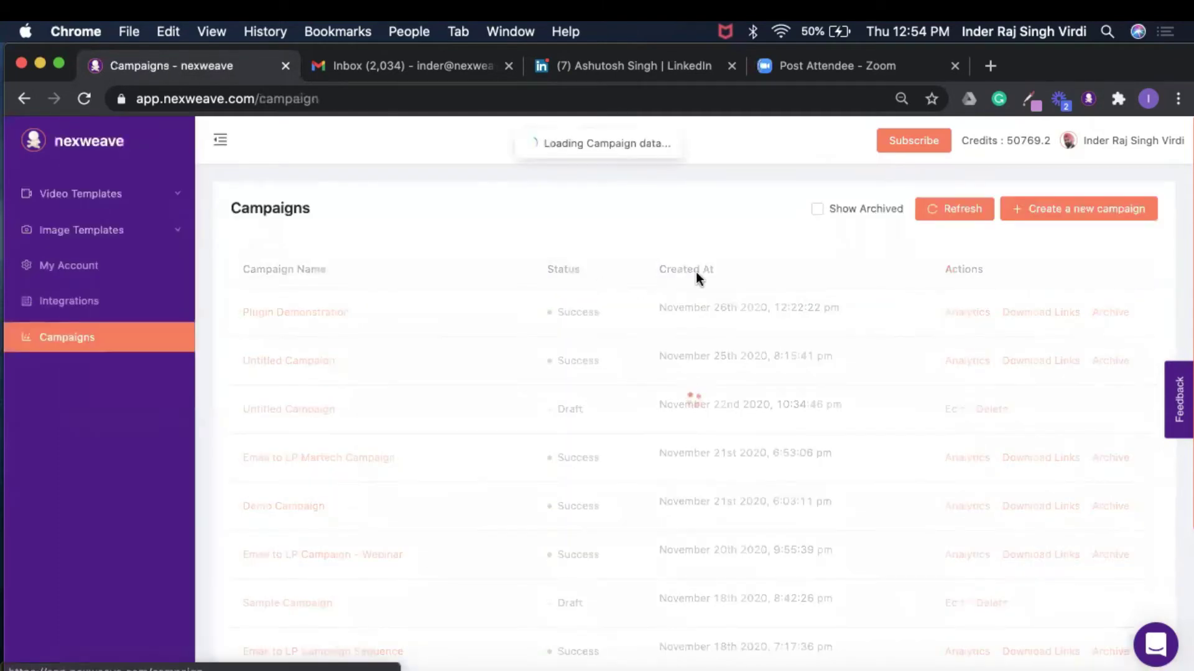
left_click(1060, 218)
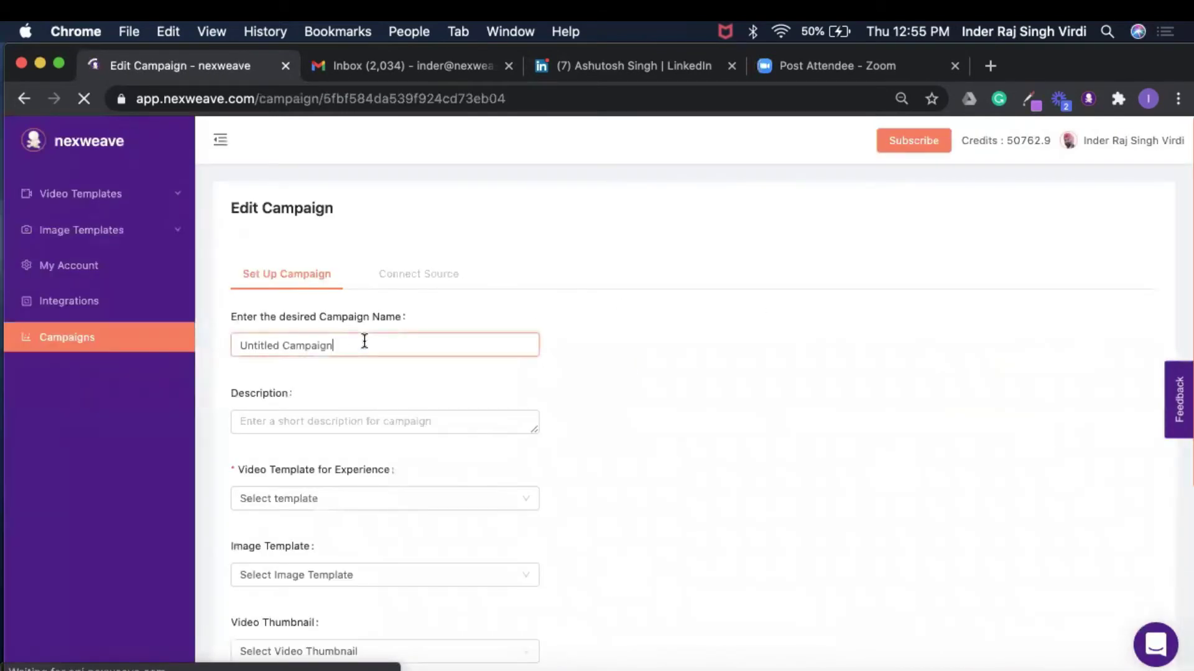
triple_click(364, 342)
type("Demonstr")
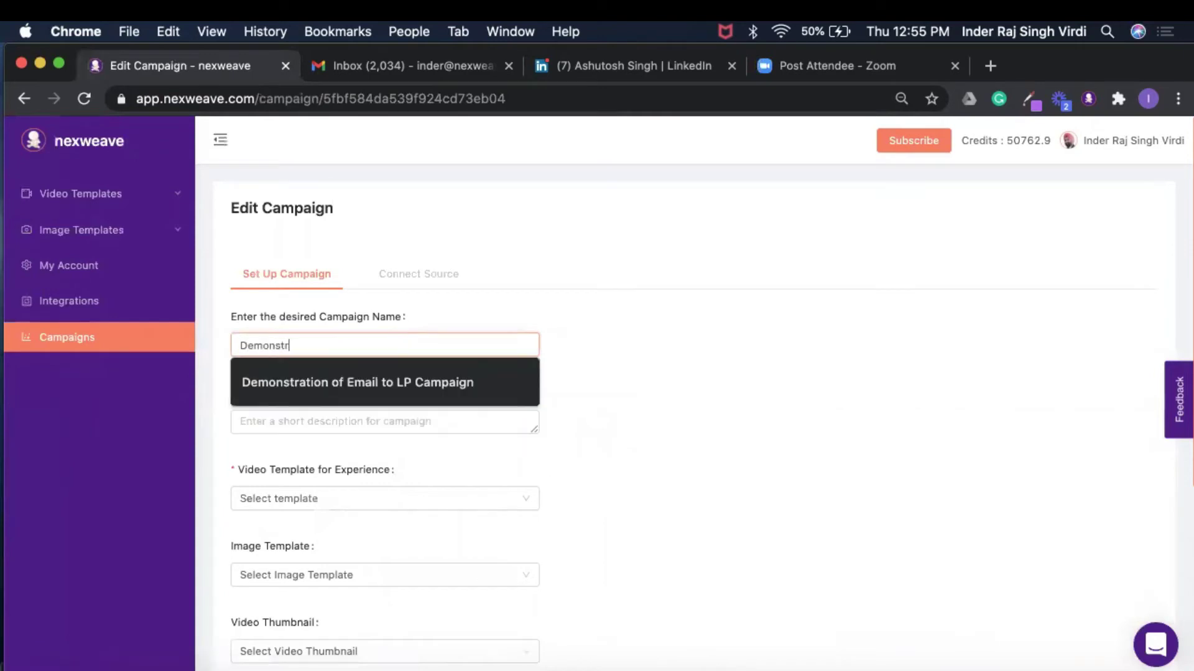
key("Down")
key("Return")
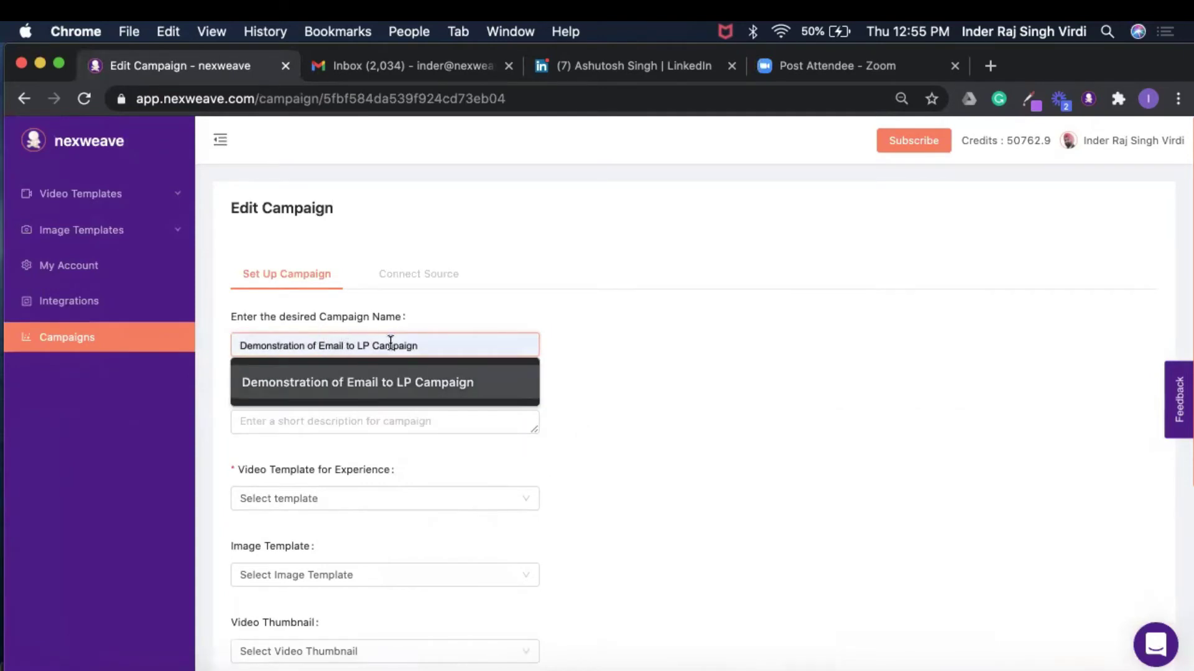
- Rename the campaign as "Demonstration of Image Personalization"
key("Escape")
left_click(467, 348)
type("ation of Image Personalizati")
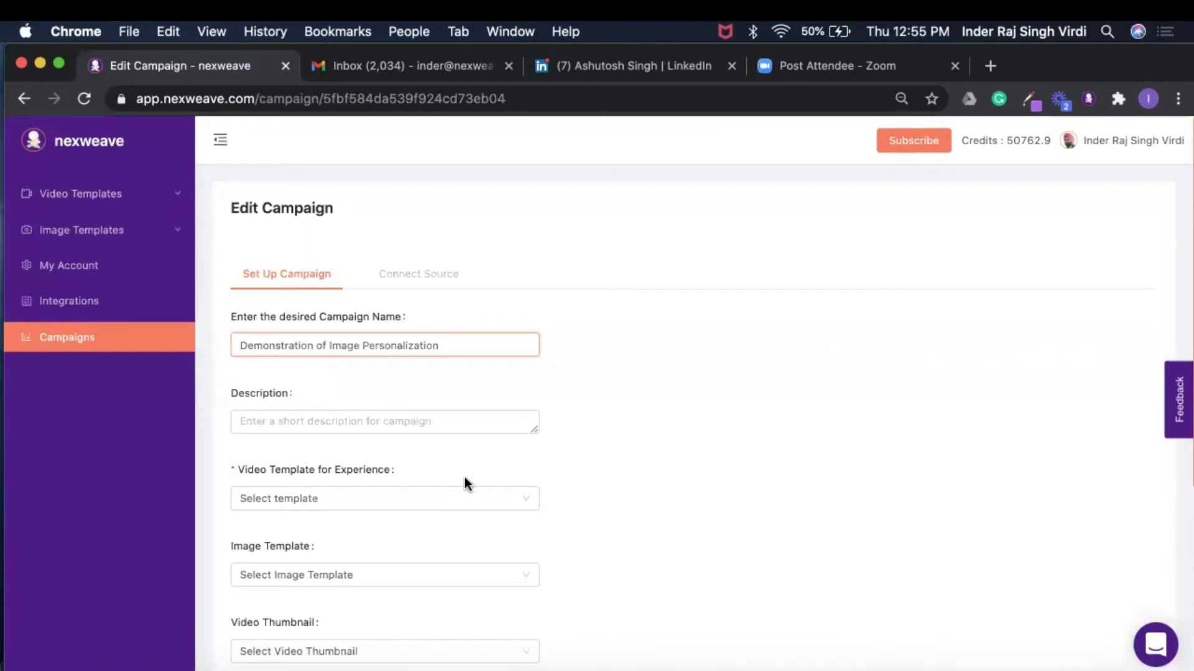
- Choose Email to LP Campaign (with Image) as the campaign's video template for the experience
scroll(464, 482, "down", 2)
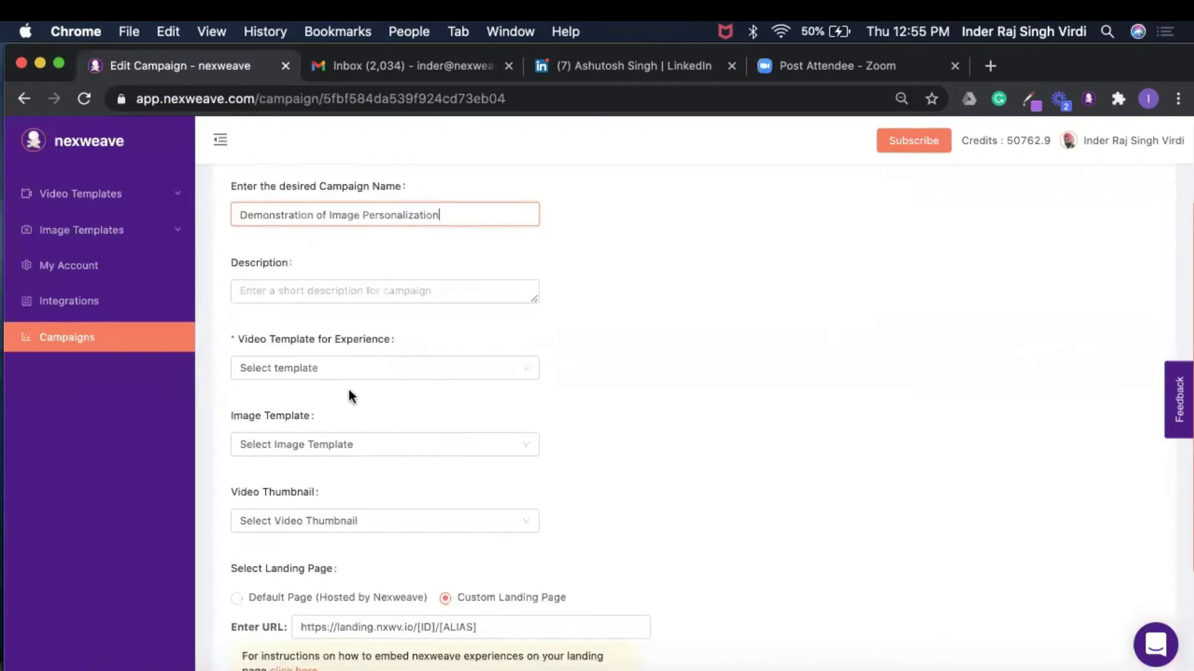
left_click(338, 373)
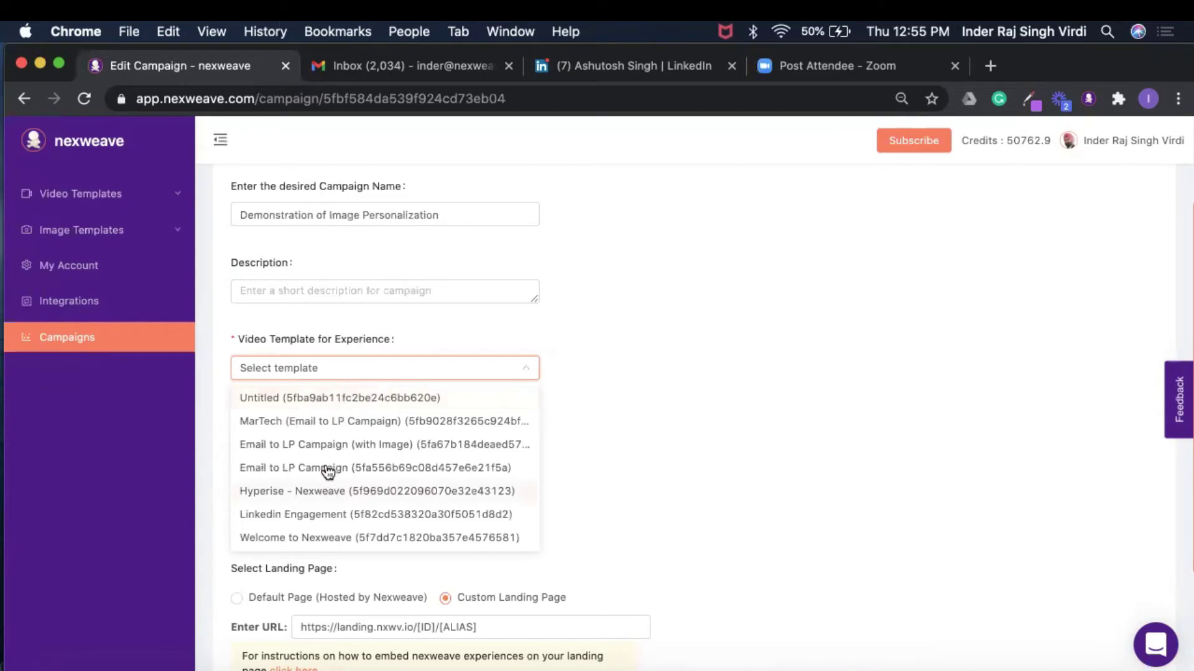
left_click(371, 445)
scroll(422, 410, "down", 1)
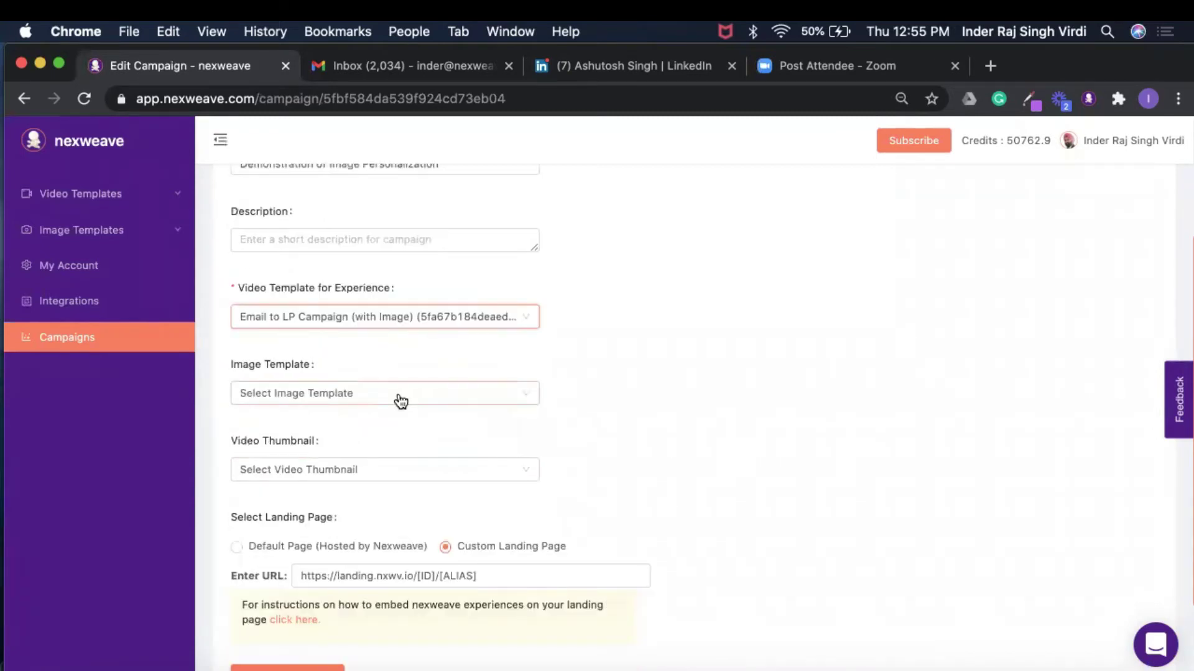
- Set the campaign's image template to Email Insert 2 (with Image)
left_click(401, 401)
scroll(375, 521, "down", 3)
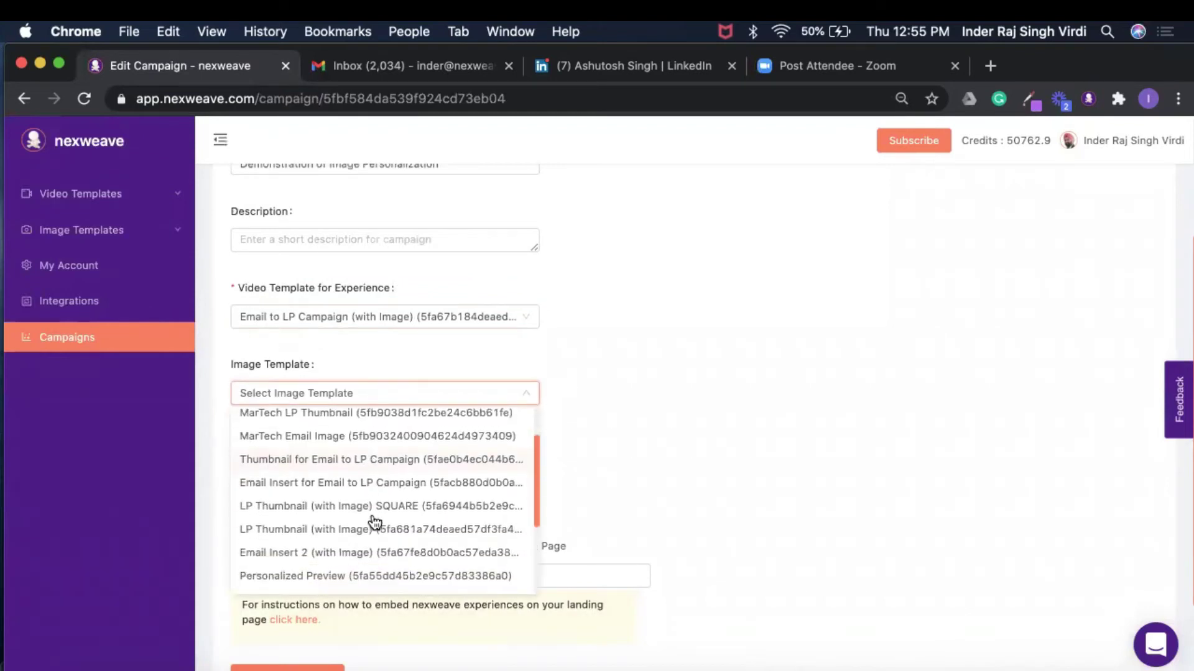
scroll(375, 521, "down", 1)
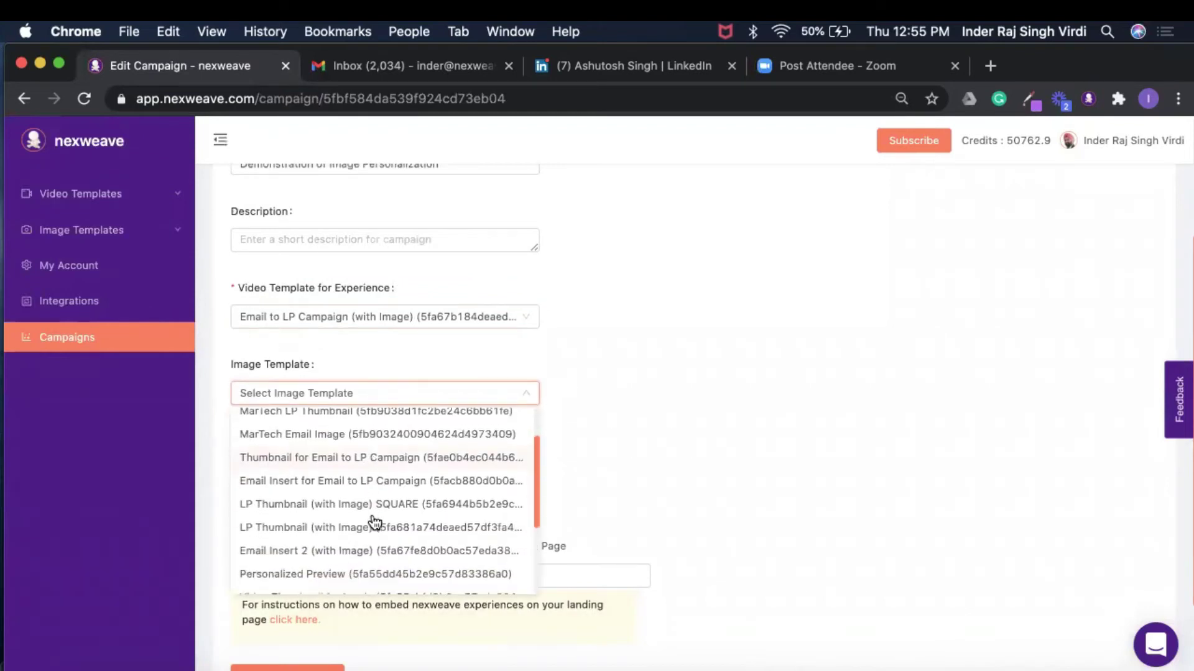
left_click(312, 540)
scroll(533, 495, "down", 1)
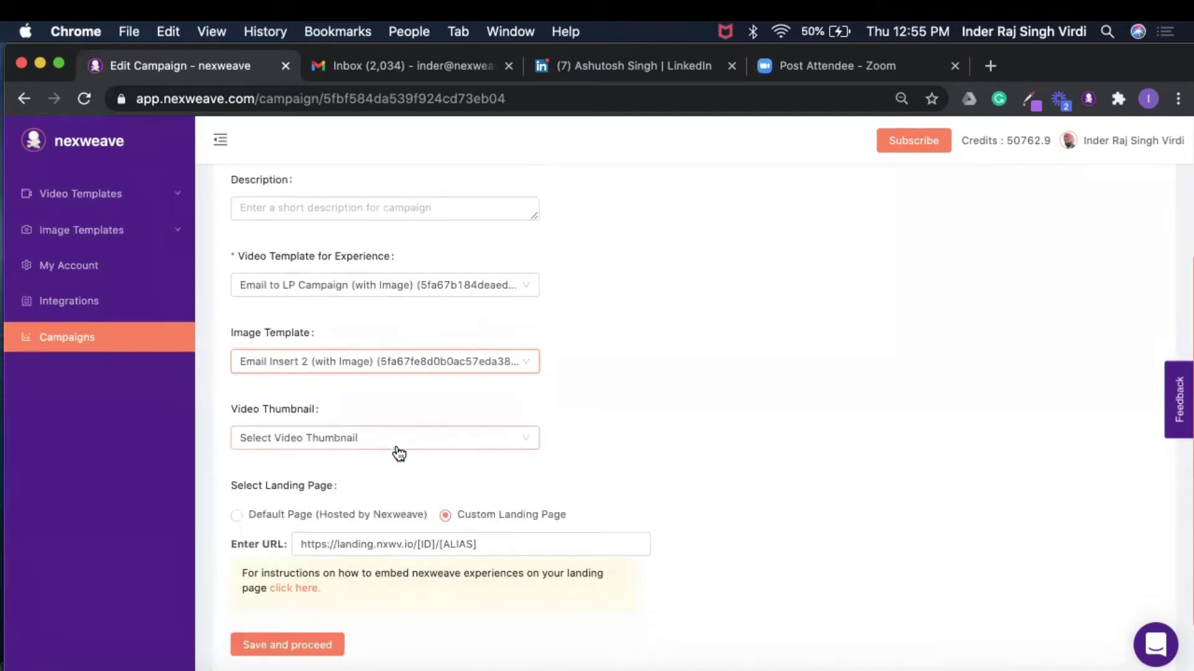
- Set the campaign's video thumbnail to LP Thumbnail (with Image)
left_click(397, 446)
scroll(363, 547, "down", 2)
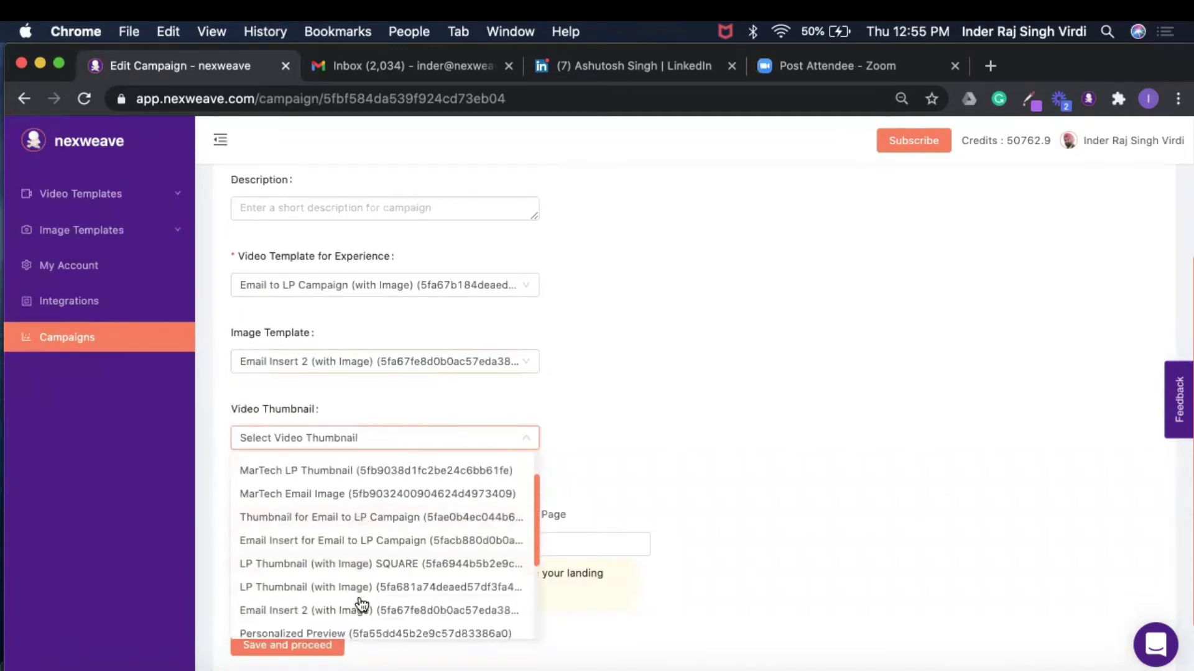
scroll(361, 604, "down", 2)
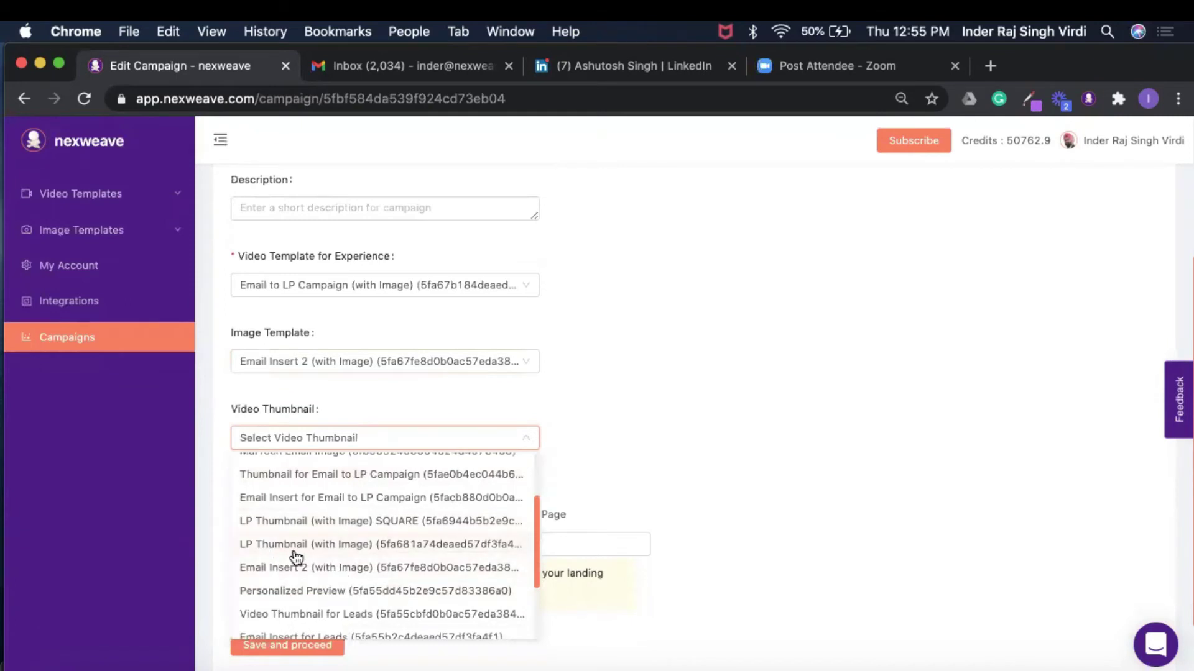
left_click(347, 547)
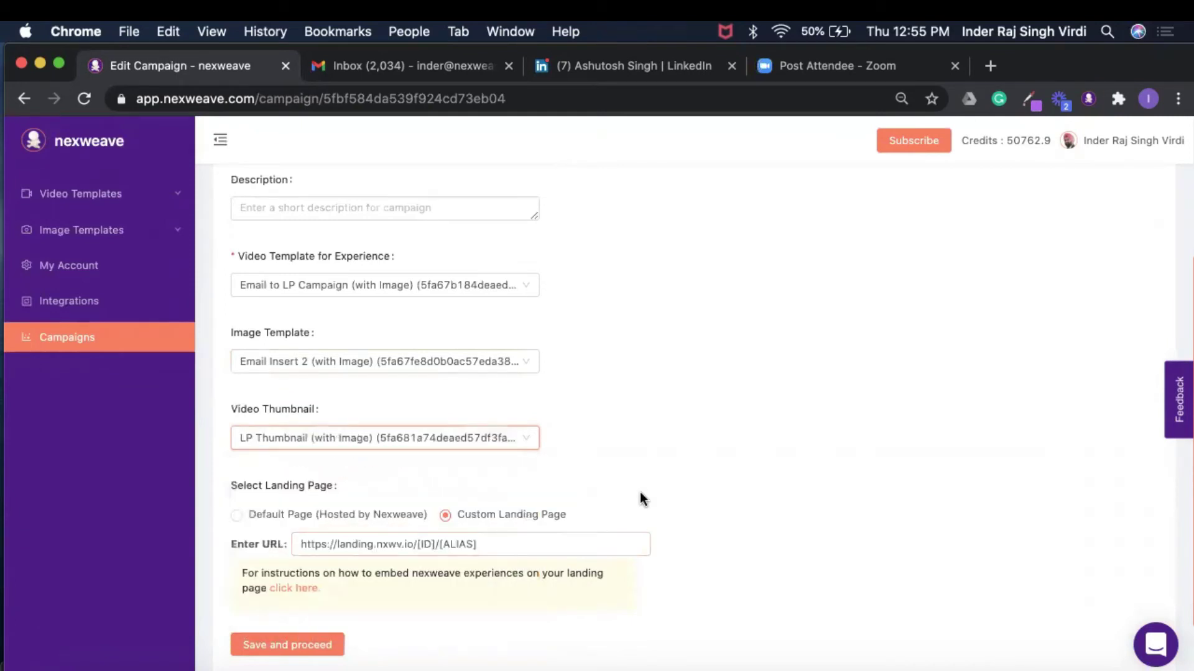
scroll(639, 498, "down", 3)
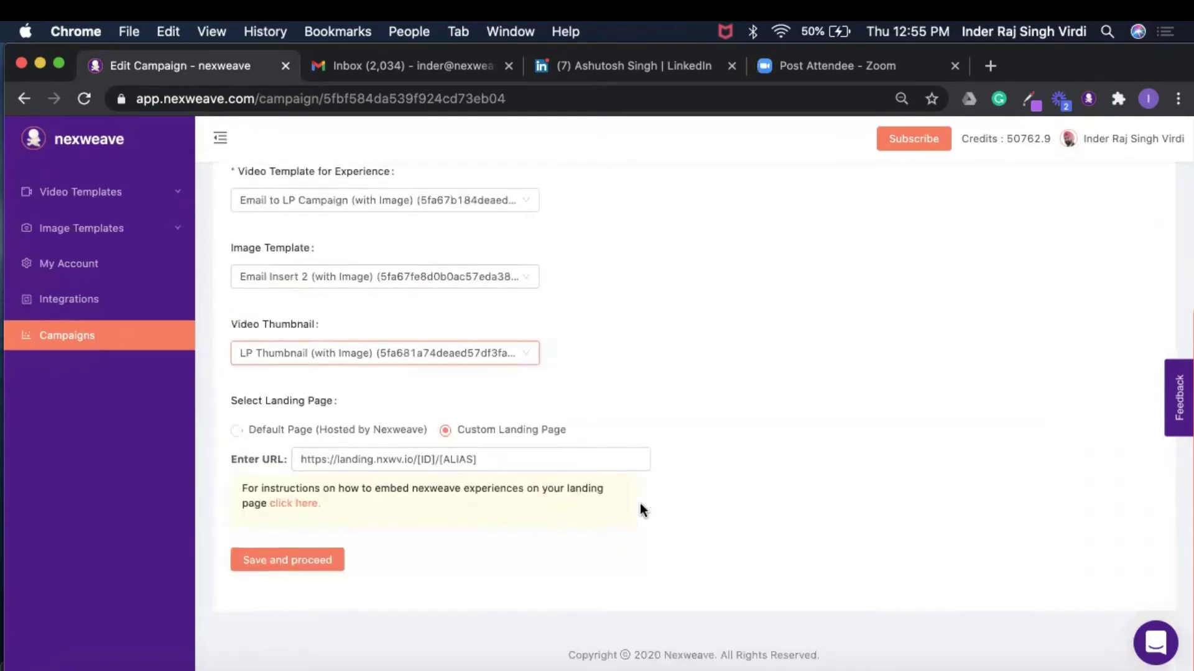
left_click(235, 434)
left_click(446, 475)
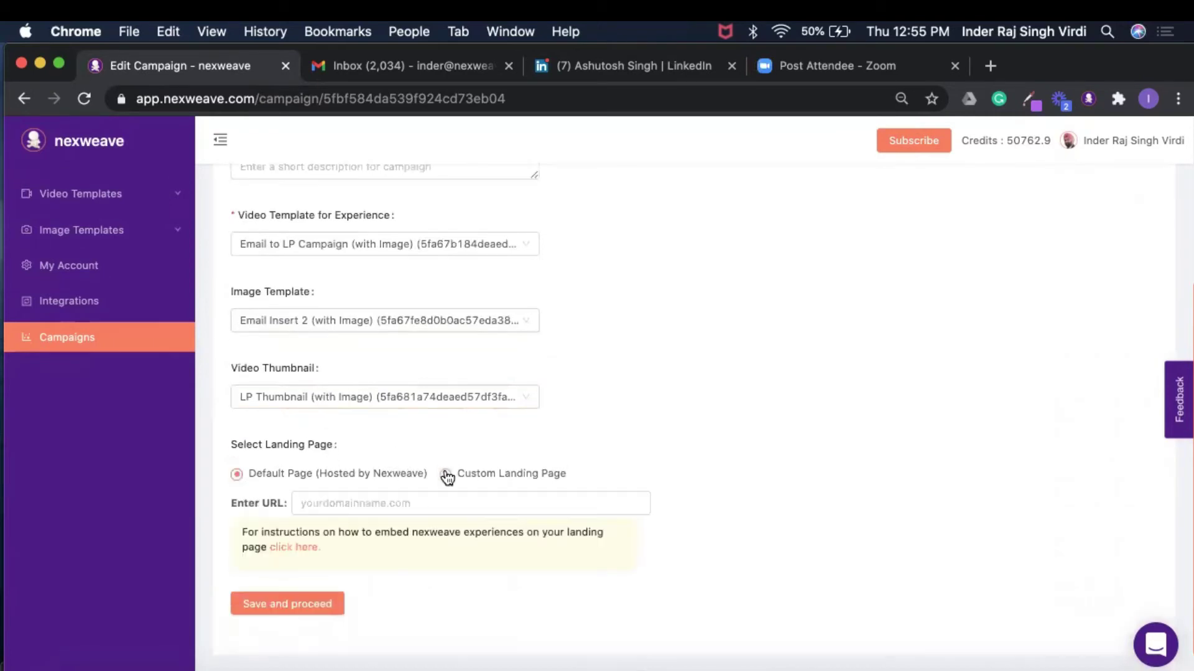
left_click(421, 501)
left_click(435, 538)
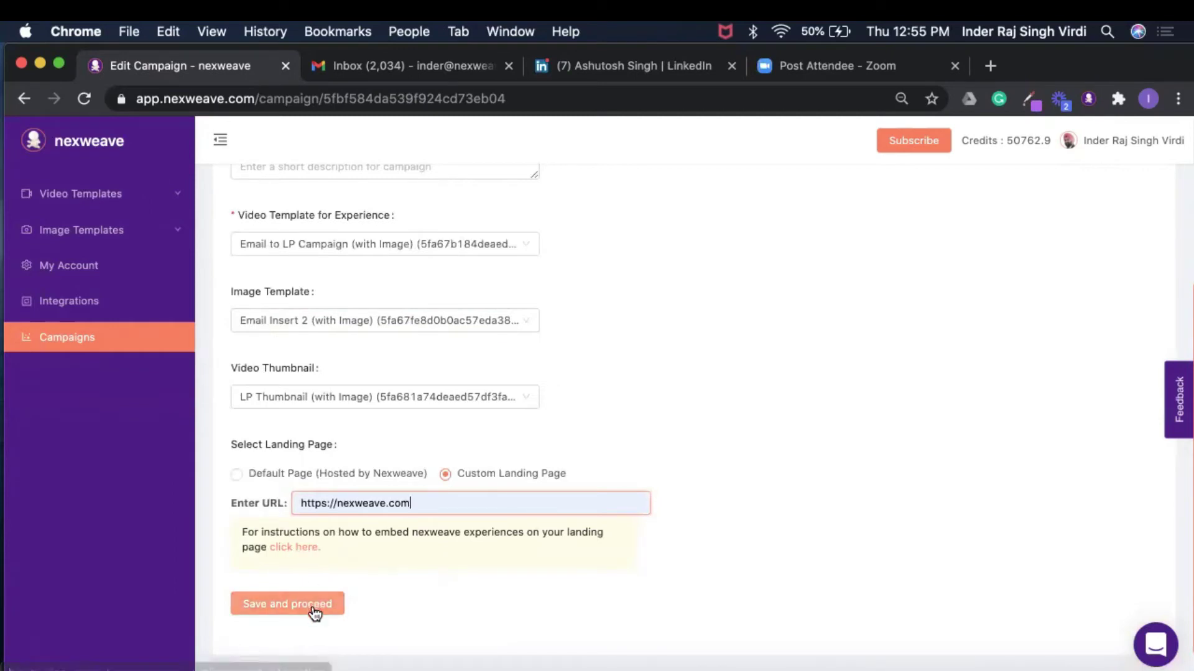
left_click(312, 609)
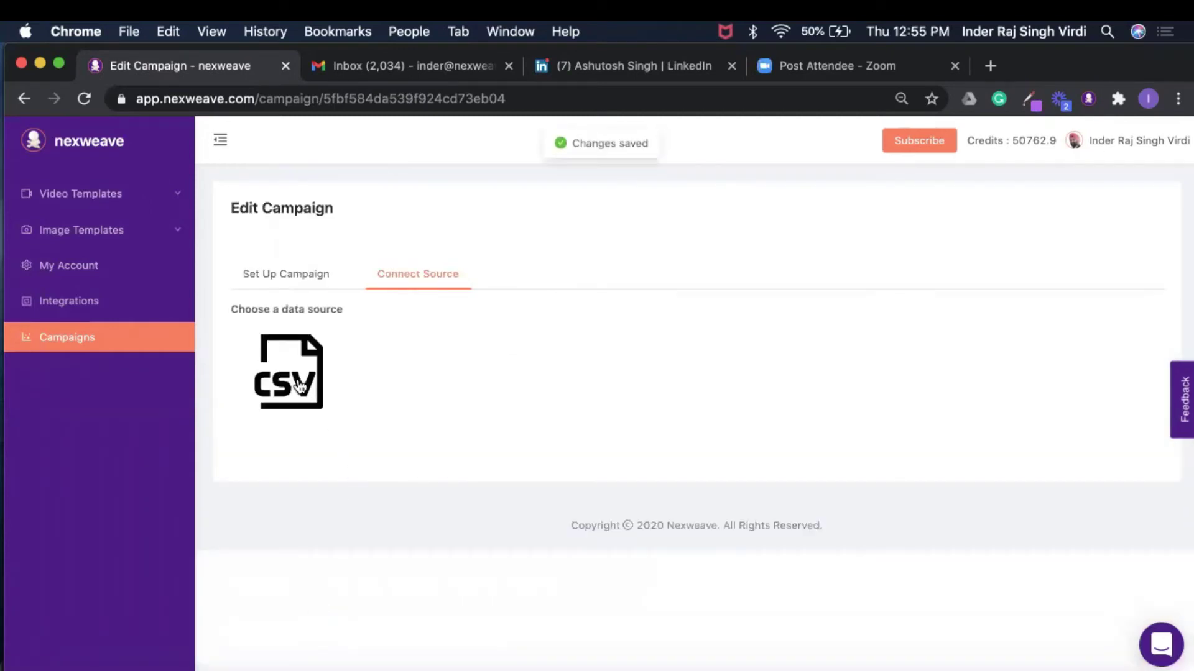
- Download the campaign's CSV source template and enter the recipient's first name under USERNAME in row 2
left_click(294, 382)
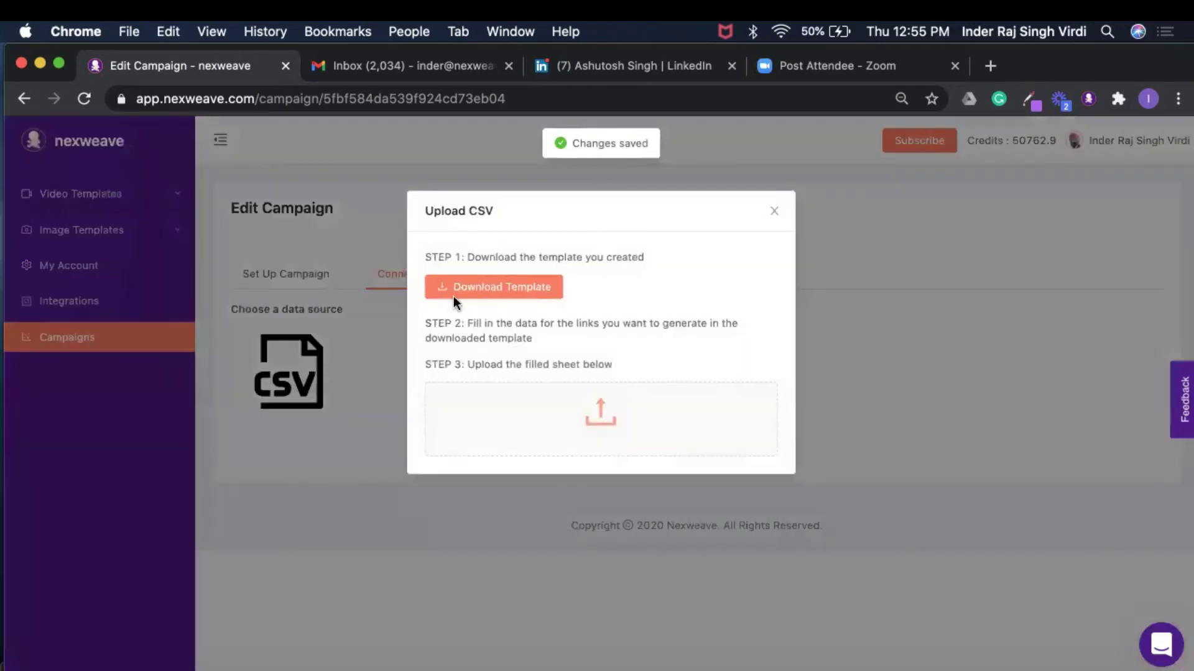
left_click(465, 292)
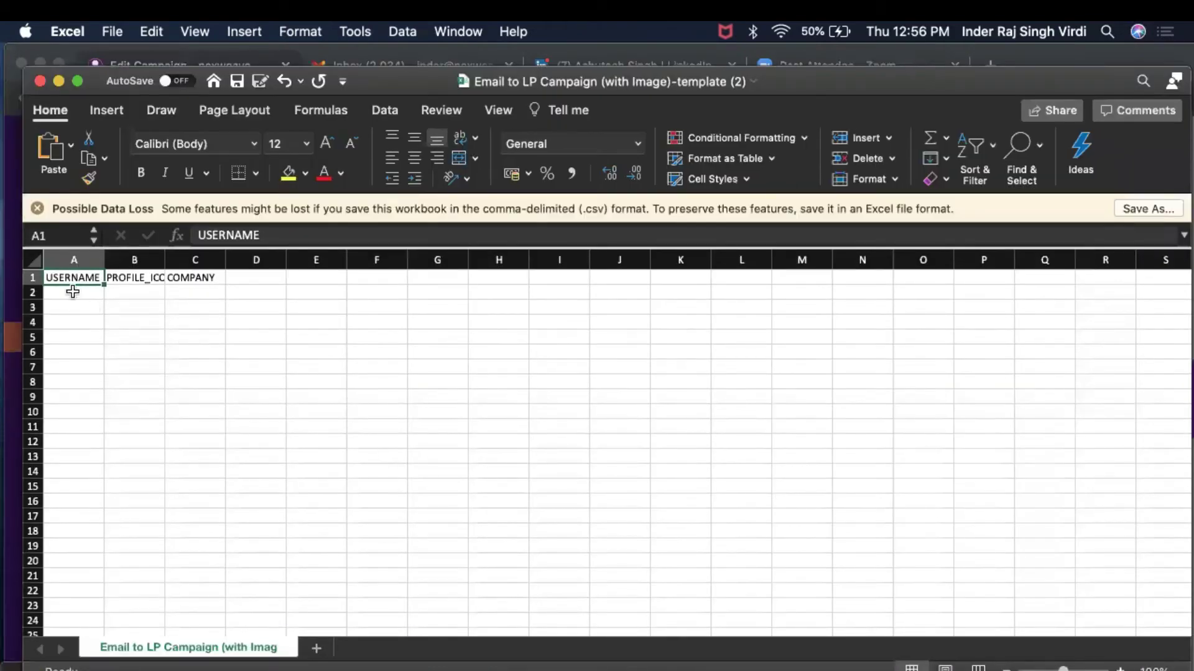
left_click(73, 292)
type("Ashut")
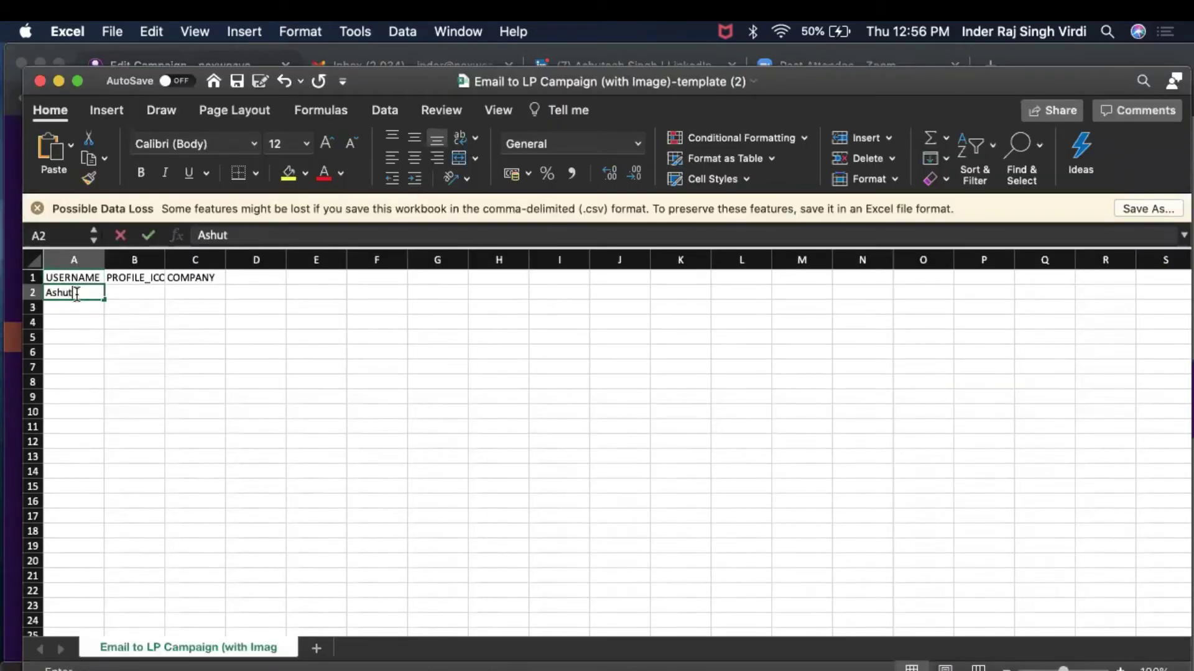
type("ish")
key("BackSpace")
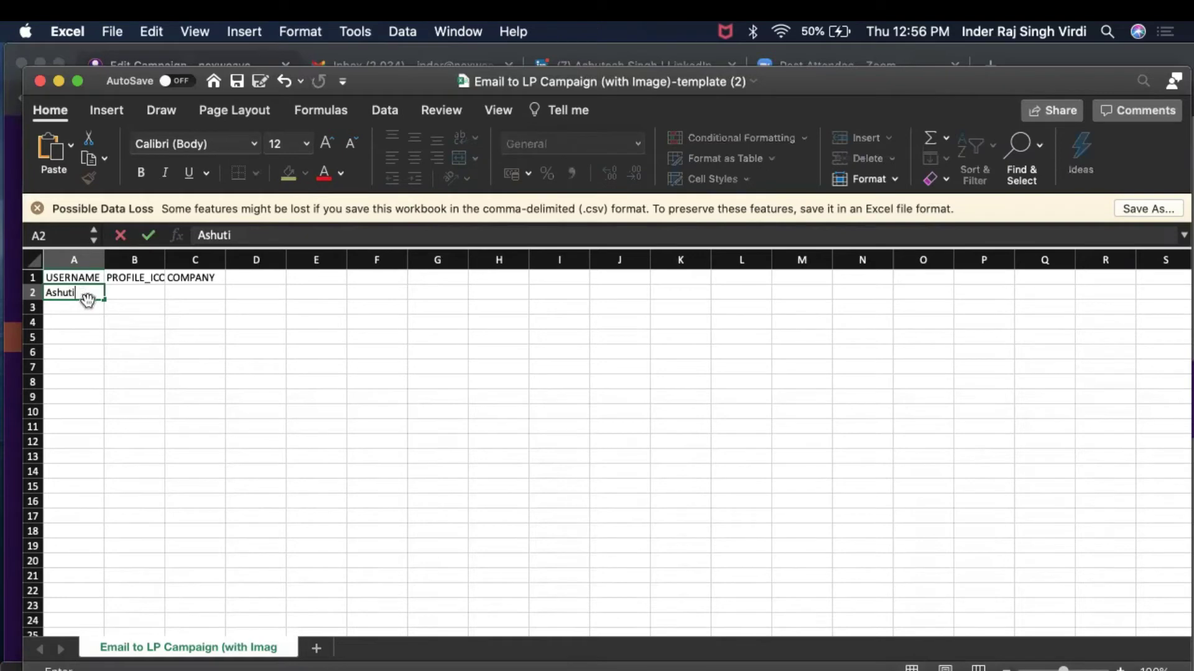
left_click(169, 350)
- Paste the copied profile picture link under PROFILE_ICON in cell B2, matching the destination formatting
left_click(133, 296)
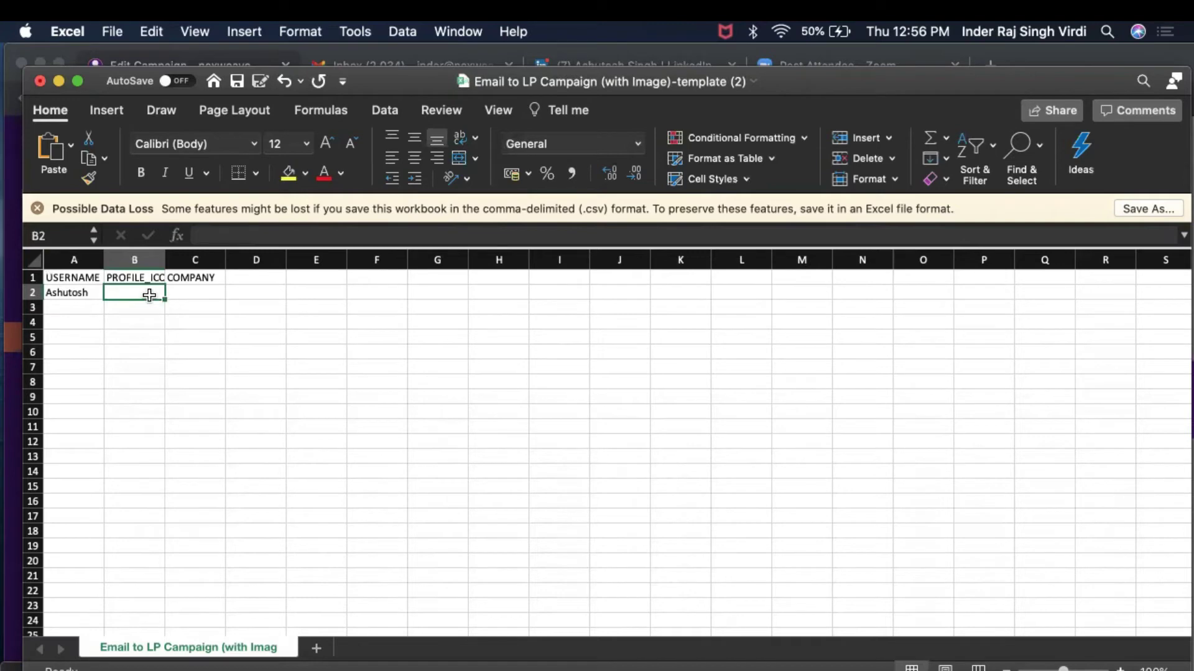
key("super+v")
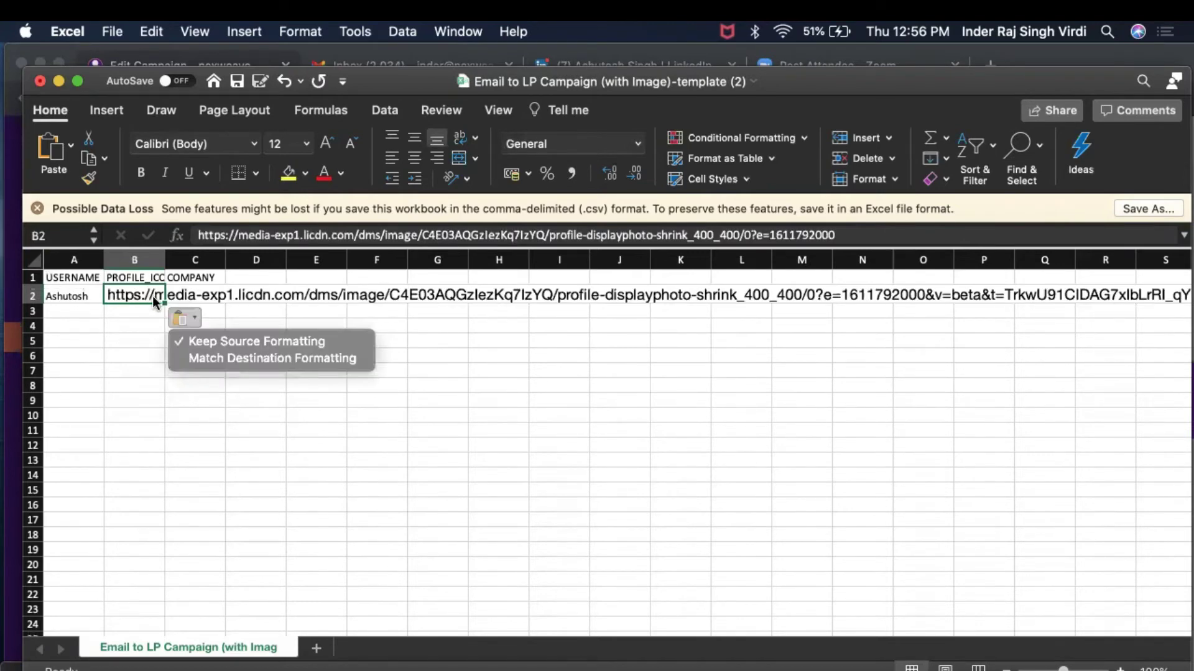
left_click(239, 358)
- Enter Nexweave under COMPANY in cell C2, then save and close the CSV file
left_click(205, 292)
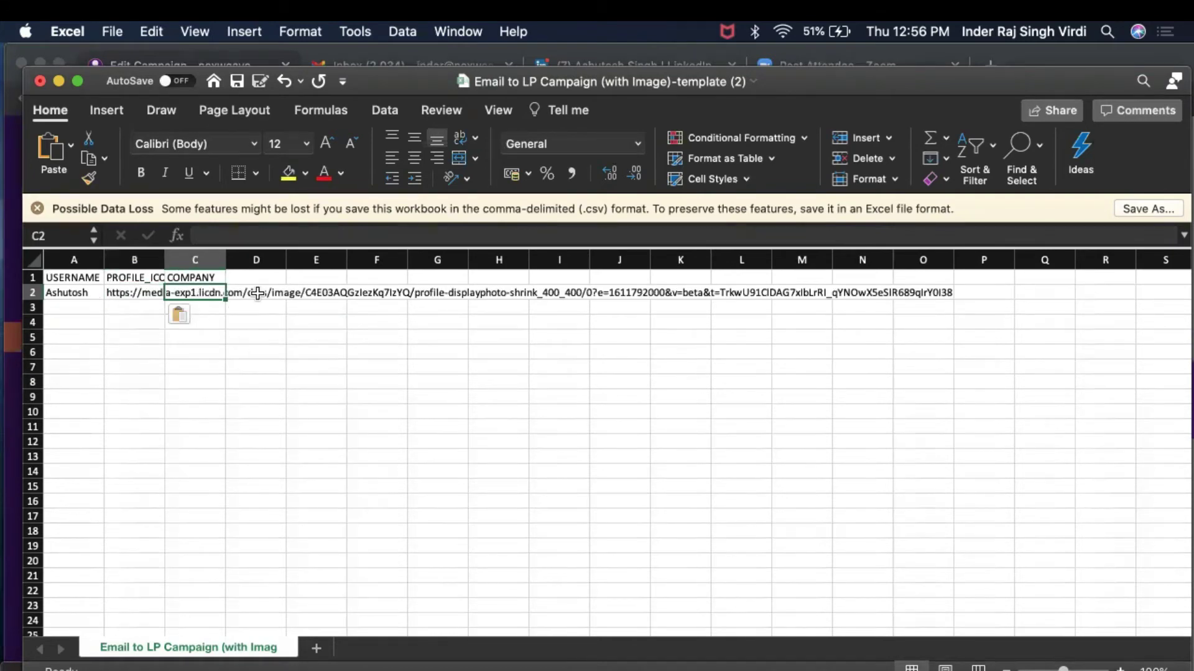
type("Nexweave")
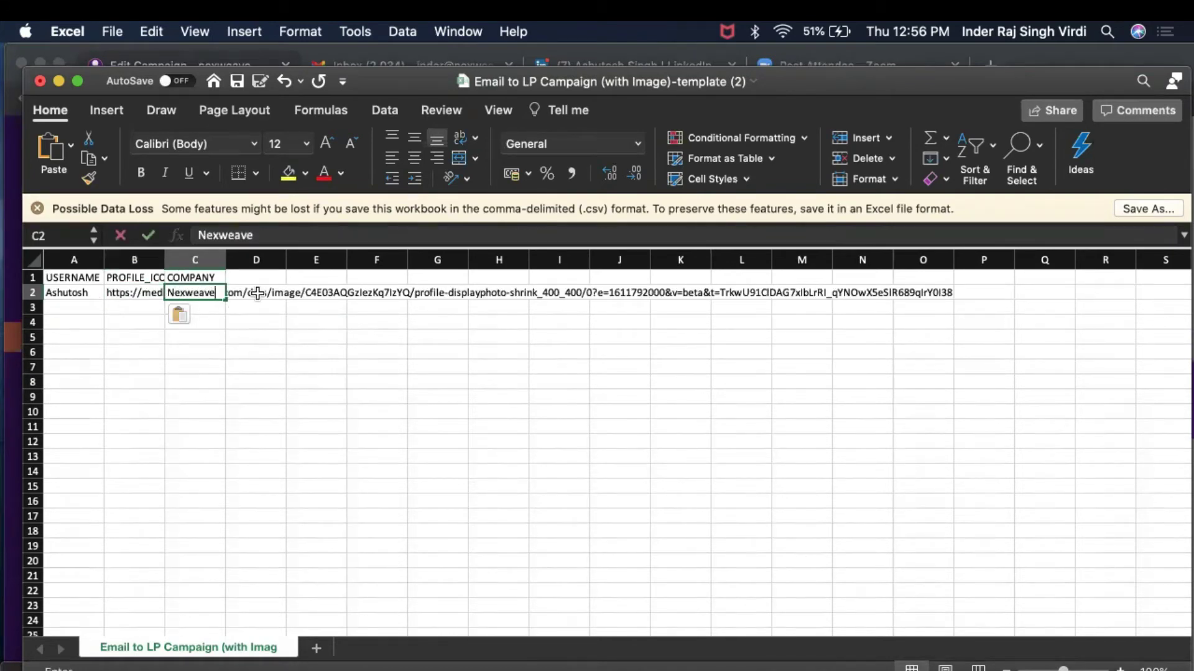
key("Return")
left_click(321, 382)
key("super+s")
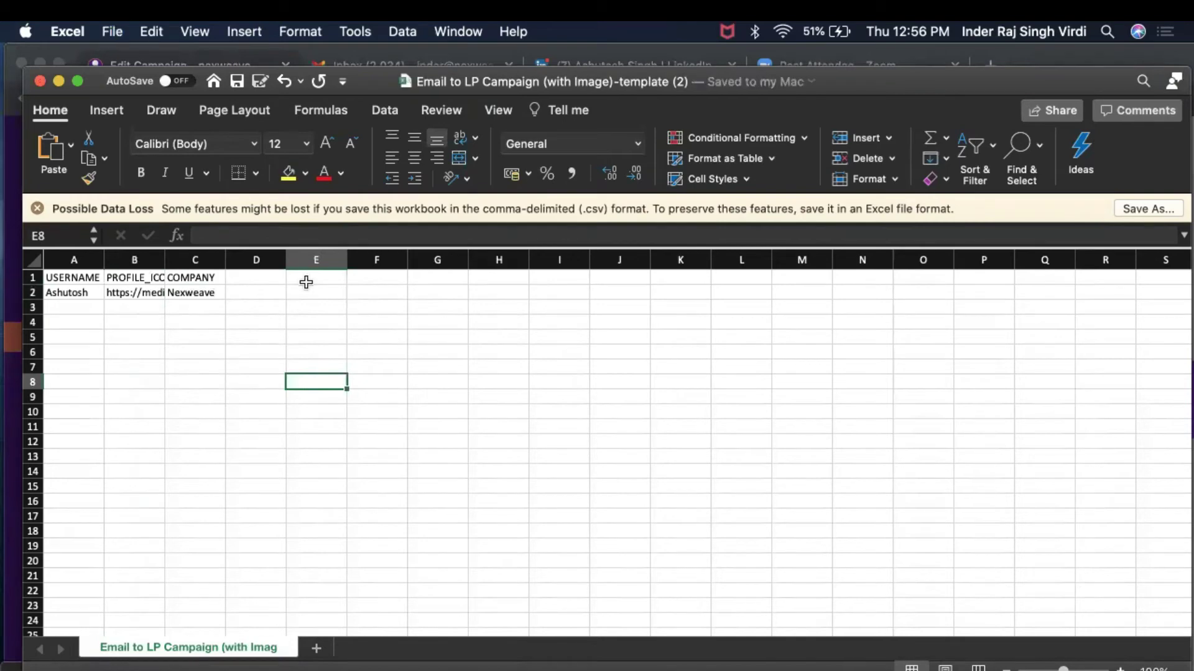
left_click(39, 82)
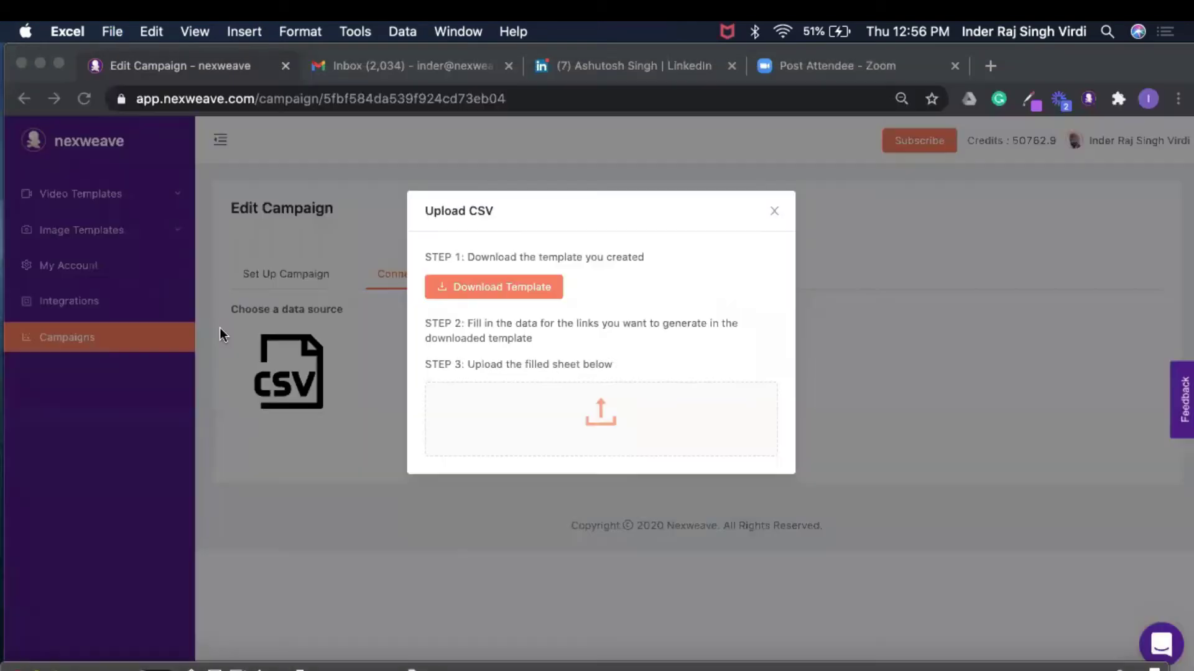
- Upload the filled sheet "Email to LP Campaign (with Image)-template (2).csv" from Downloads as the campaign's data source
left_click(527, 389)
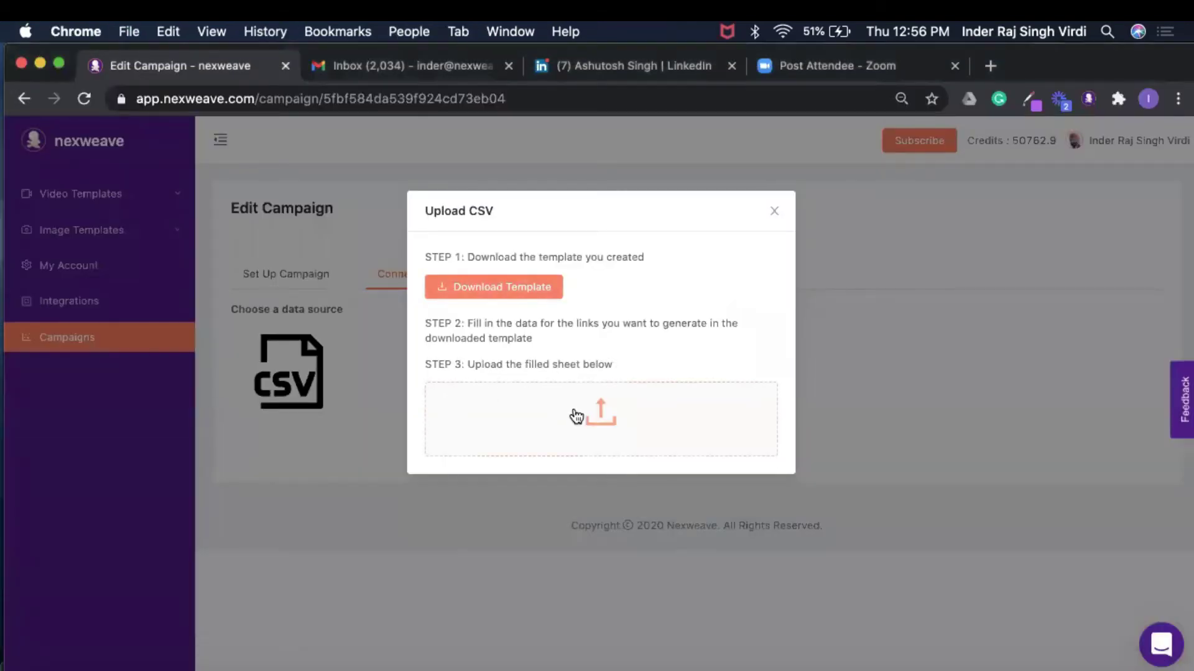
left_click(576, 416)
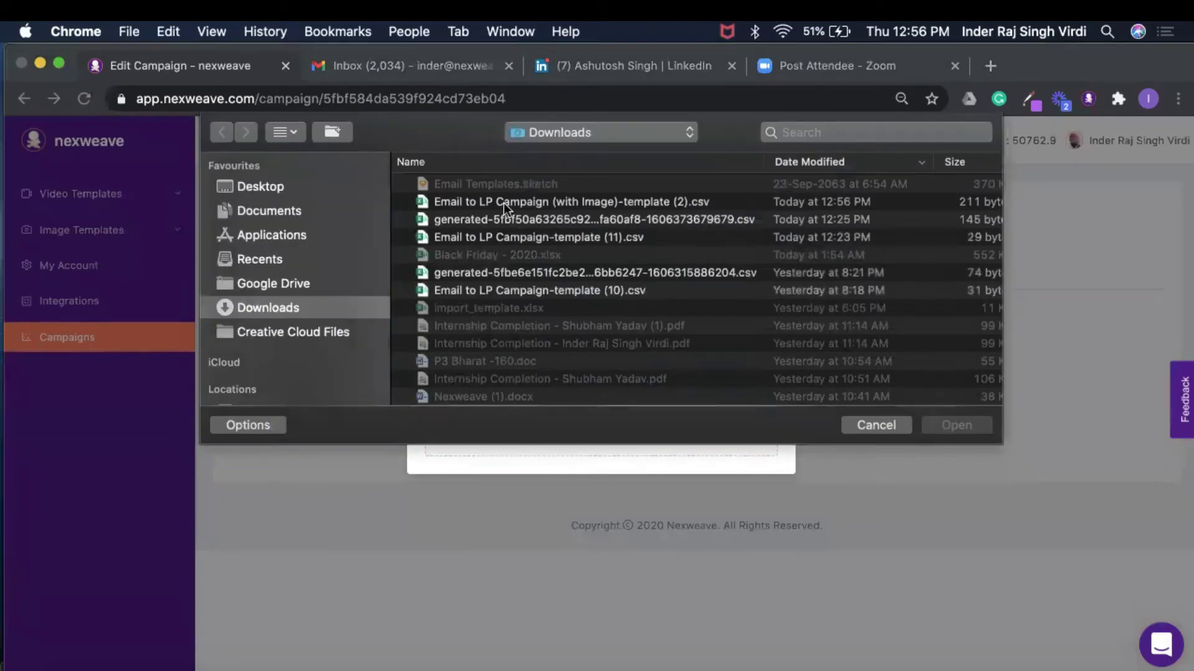
left_click(504, 202)
left_click(958, 426)
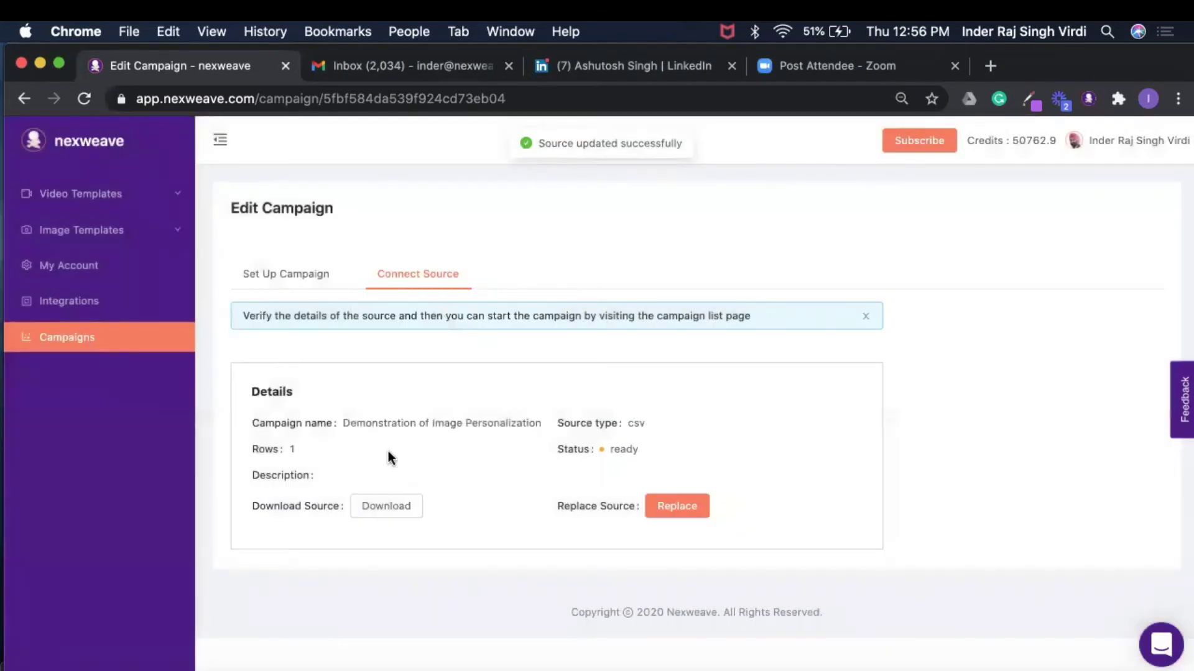
- Launch the Demonstration of Image Personalization campaign from the campaign list and refresh its status
left_click(135, 342)
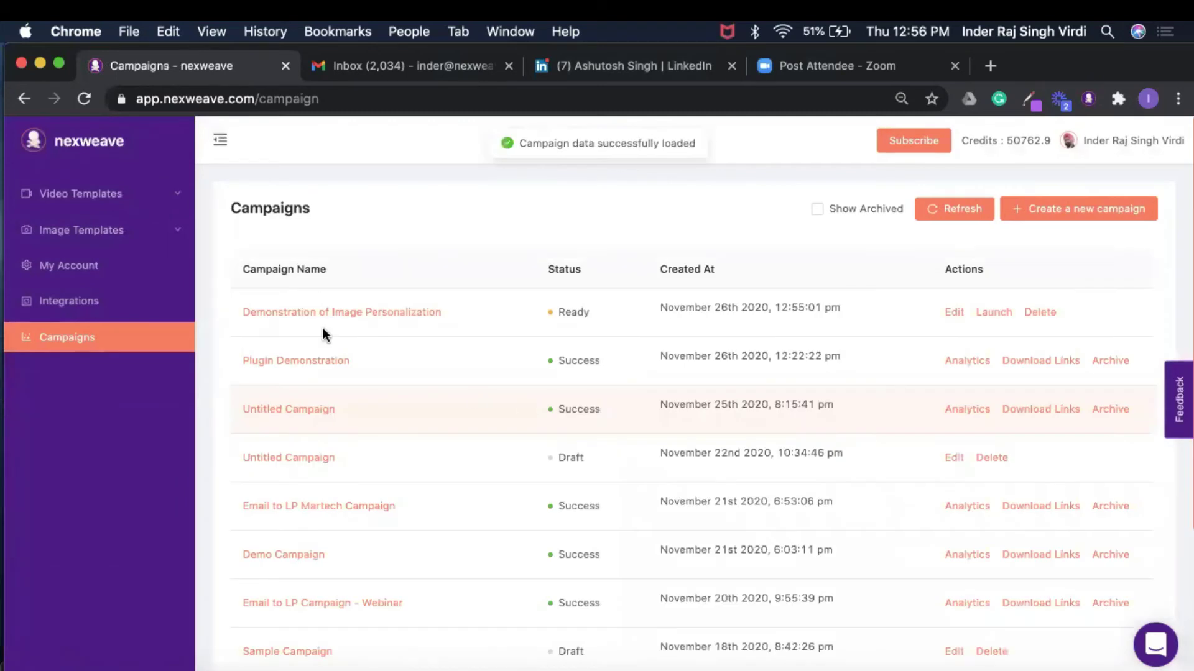
left_click(998, 312)
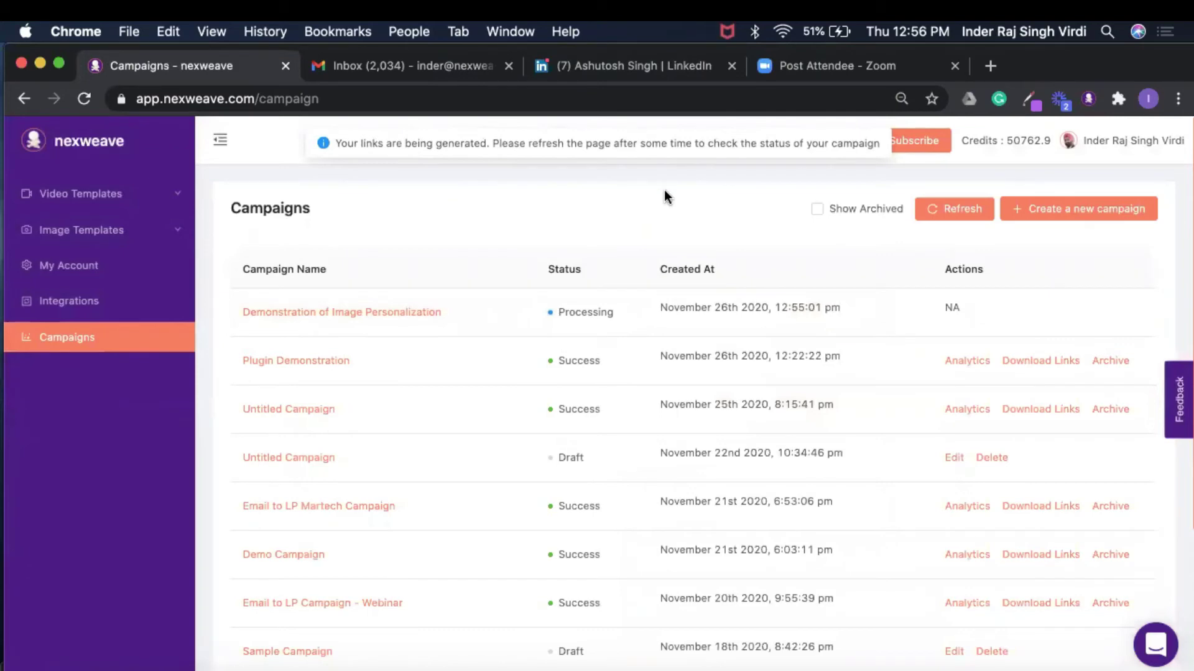
left_click(935, 208)
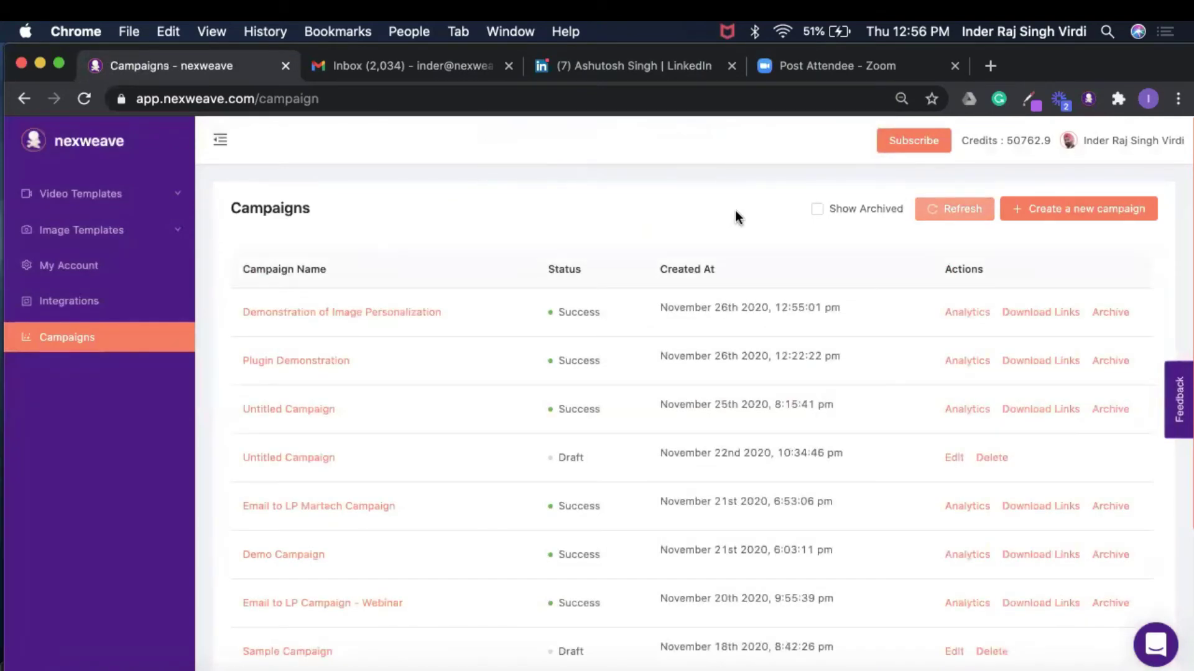
- Download the generated links of Demonstration of Image Personalization and widen the links and imageLinks columns to fit their contents
left_click(1042, 311)
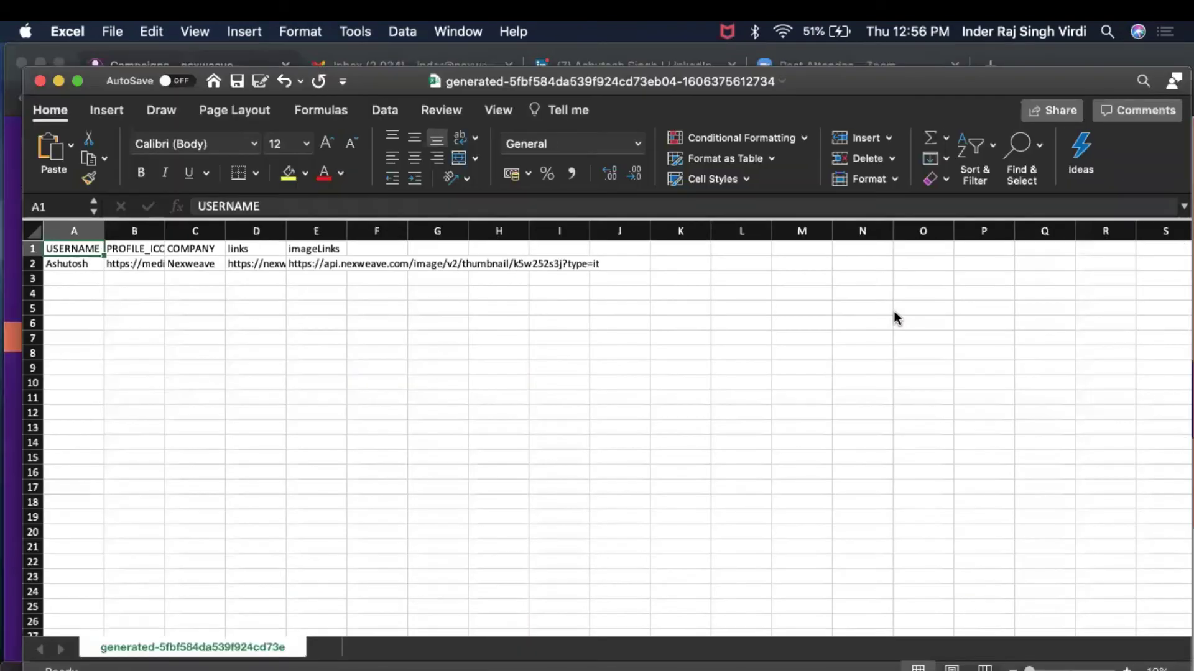
left_click(261, 277)
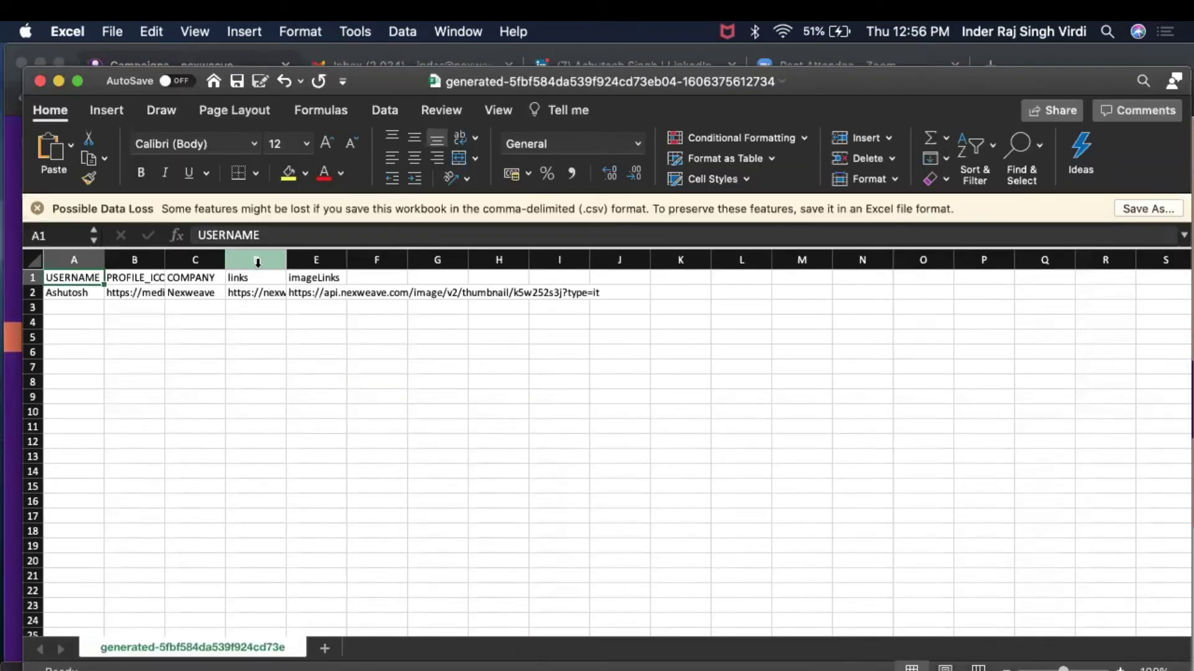
left_click_drag(255, 260, 314, 255)
double_click(347, 260)
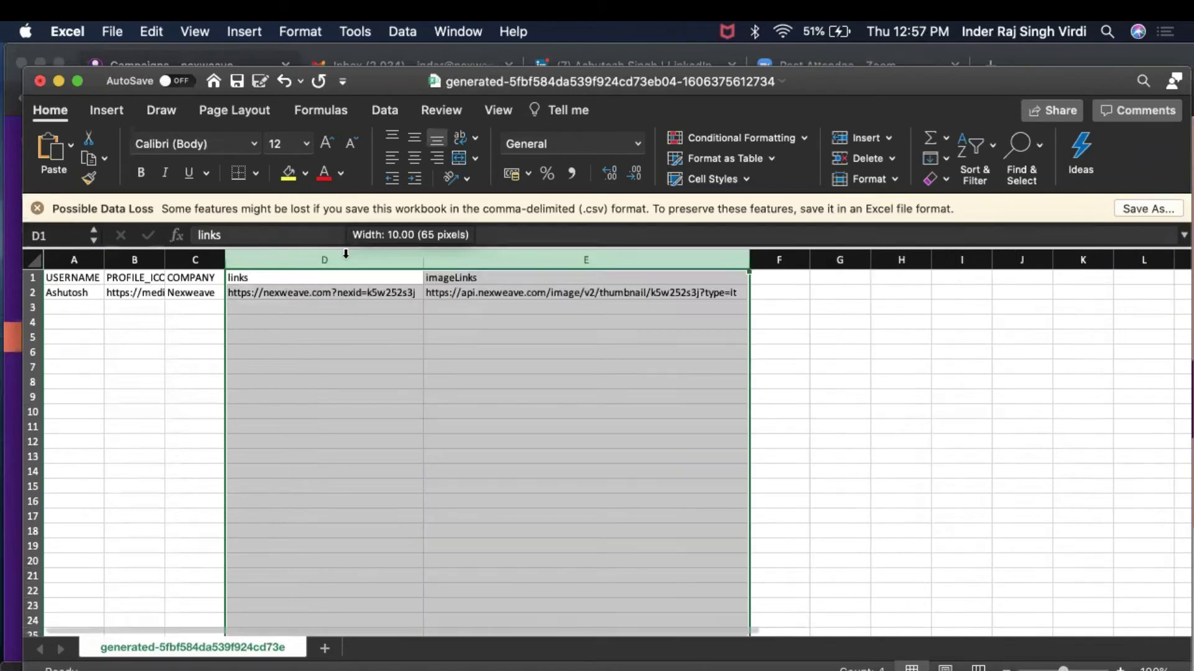
left_click(364, 341)
- Copy the links URL from cell D2, open it in Chrome, and play a few seconds of the landing page's personalised video
left_click(290, 293)
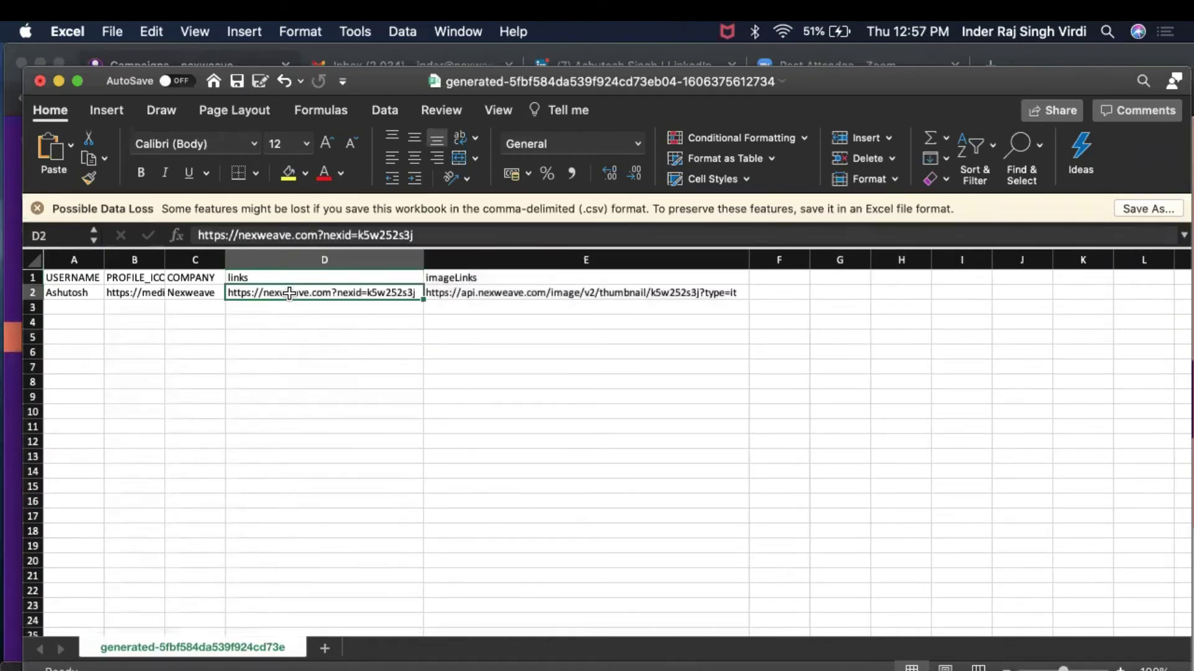
left_click_drag(414, 235, 198, 235)
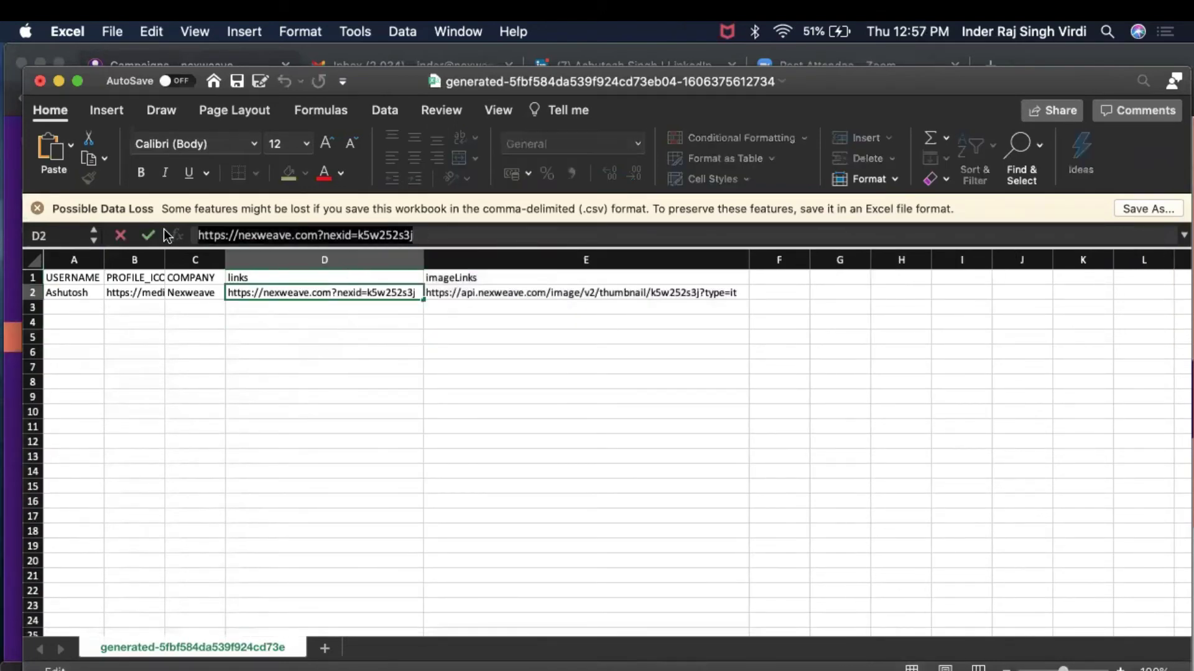
key("super+c")
left_click(398, 669)
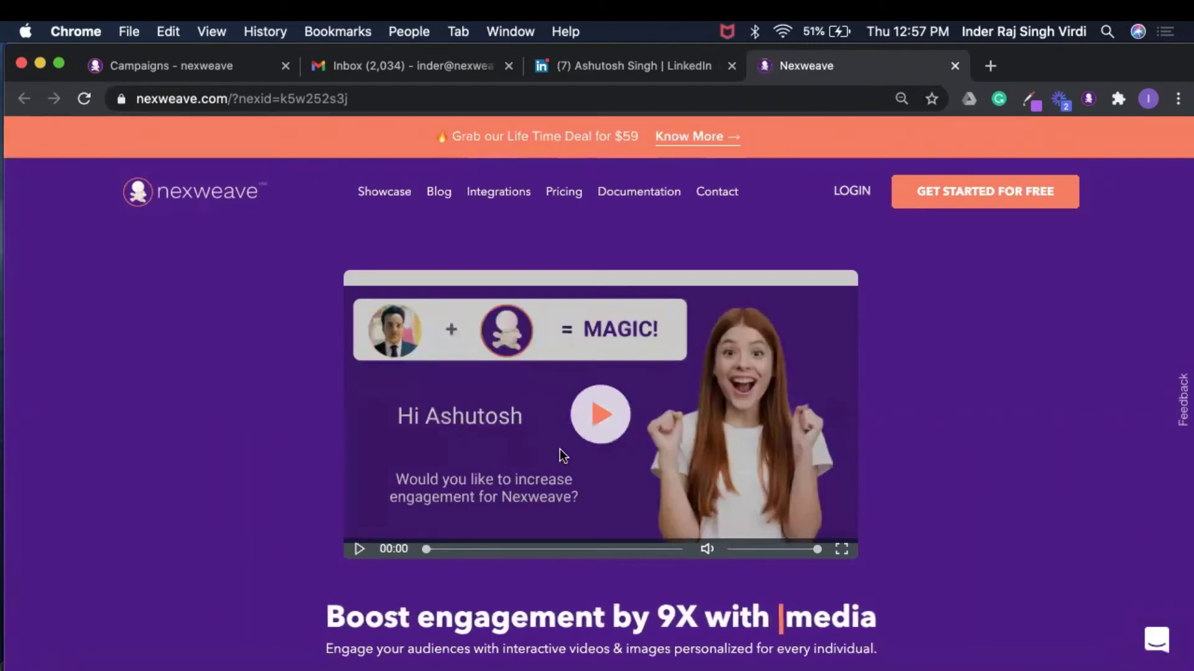
left_click(602, 425)
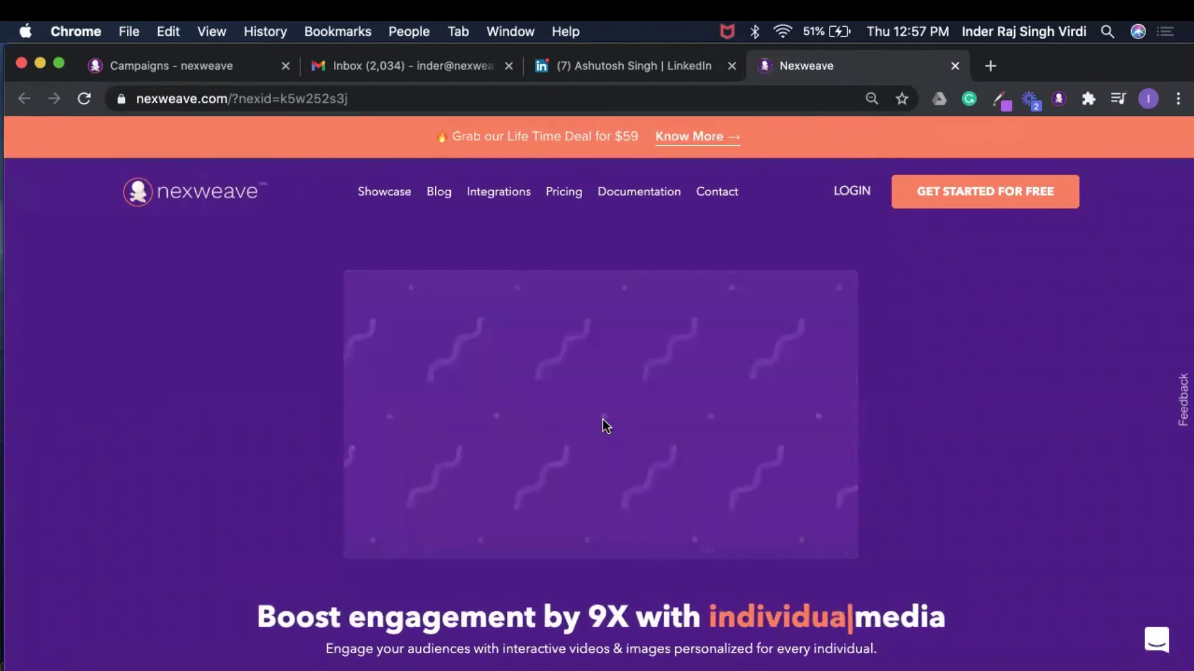
left_click(361, 551)
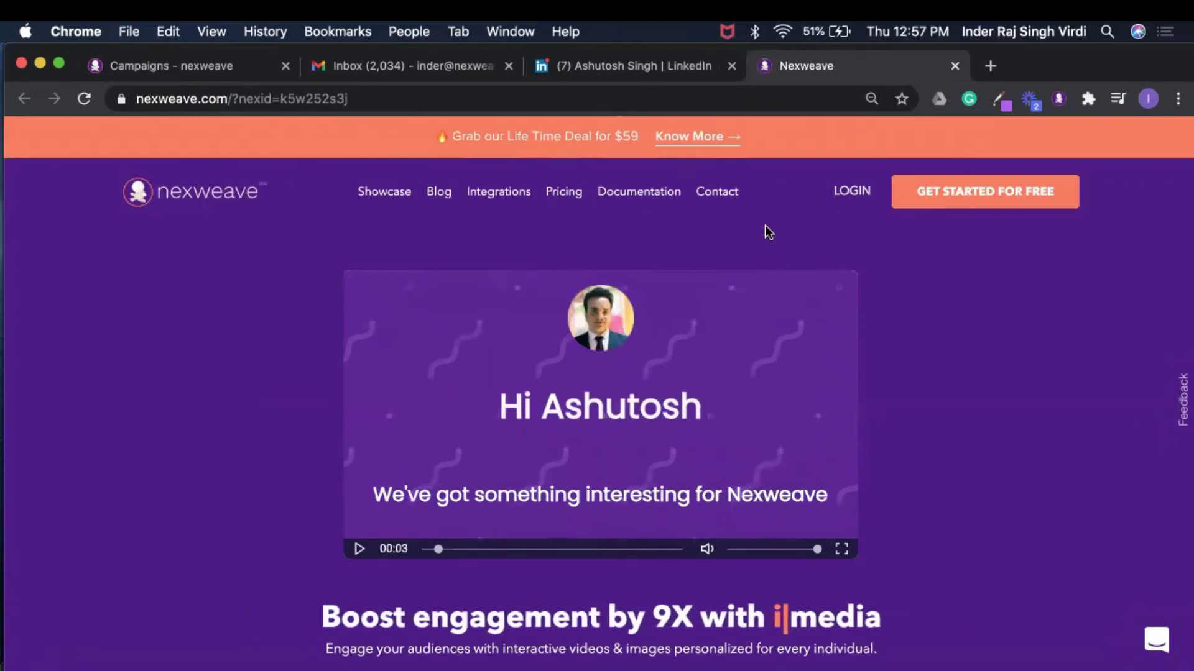
- Copy the imageLinks URL from cell E2 of the generated Excel sheet and open it in a new Chrome tab
left_click(237, 72)
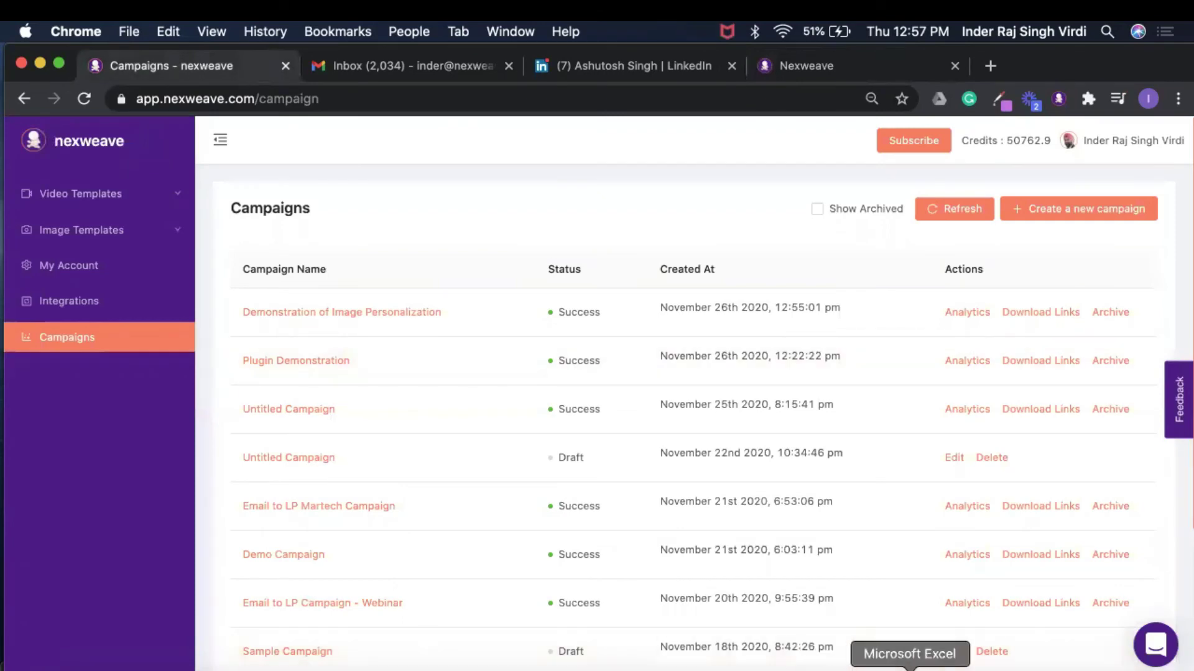
left_click(967, 664)
left_click(646, 301)
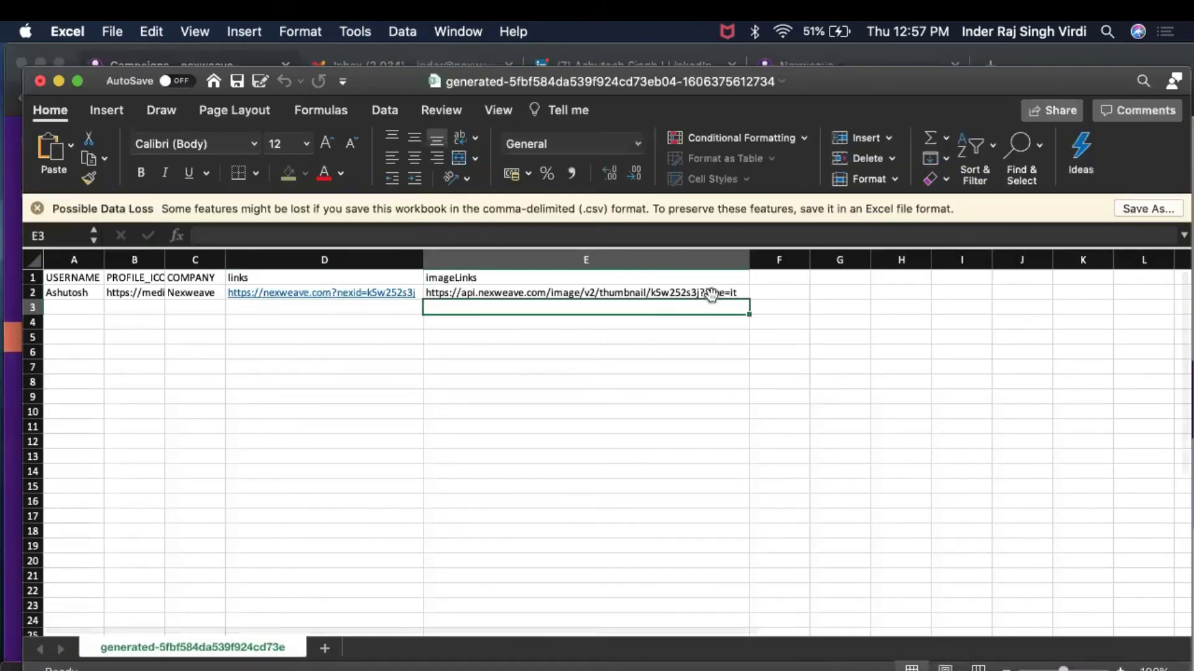
double_click(718, 293)
left_click_drag(738, 293, 374, 294)
key("super+c")
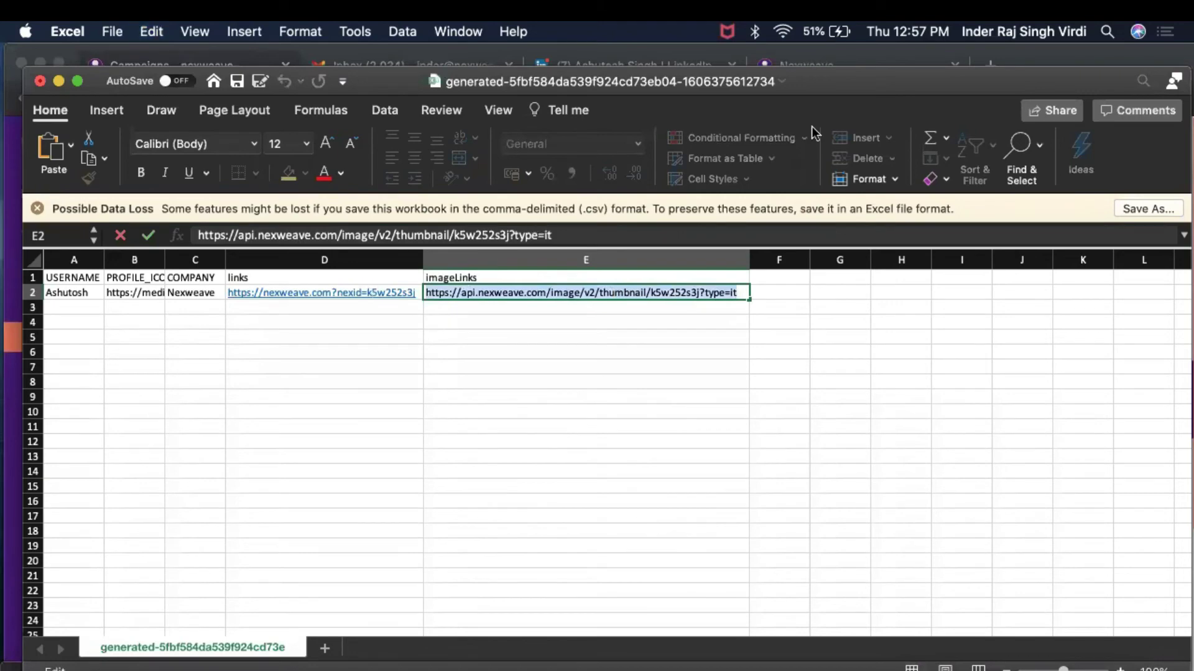
left_click(1072, 51)
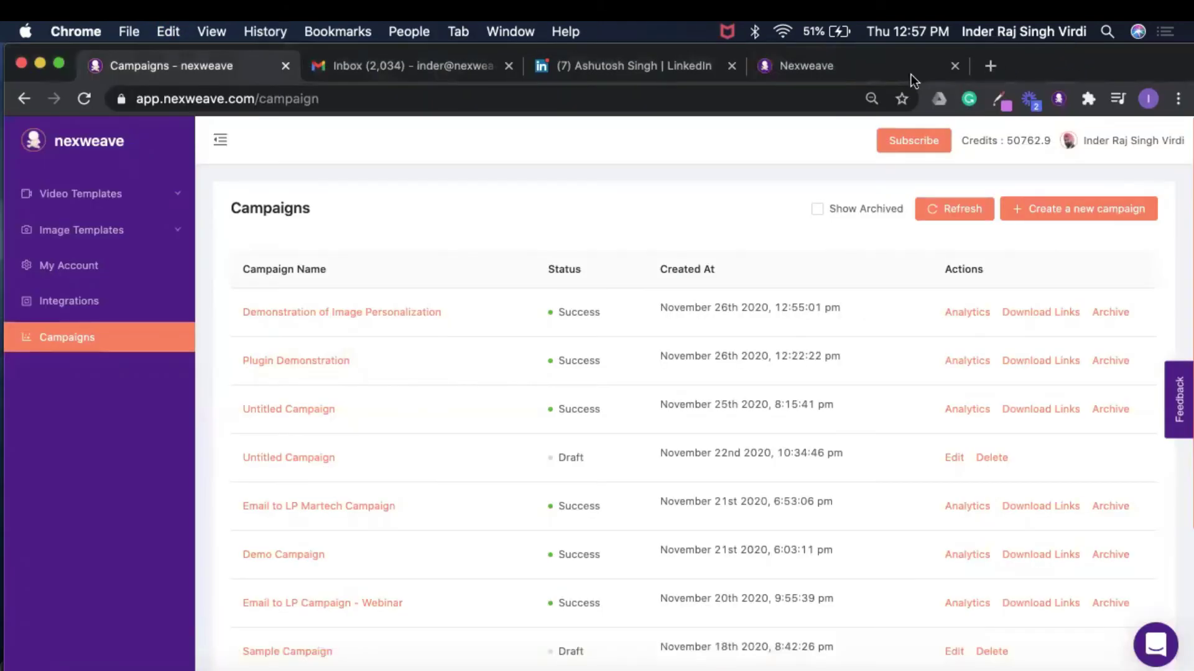
left_click(989, 66)
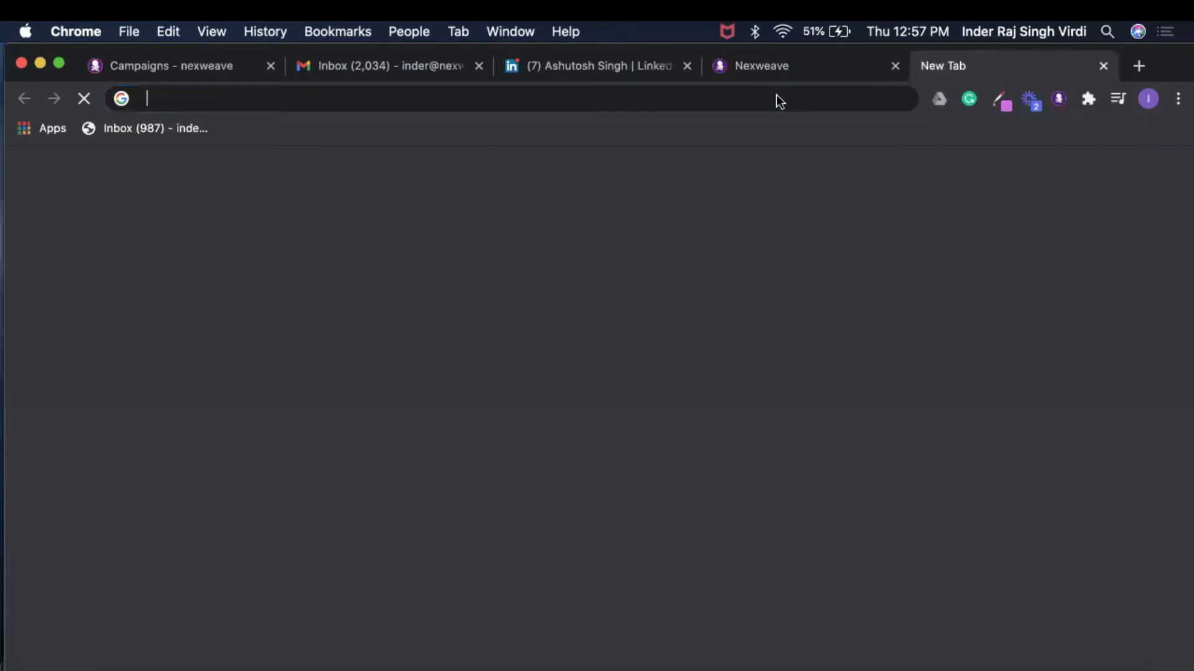
key("super+v")
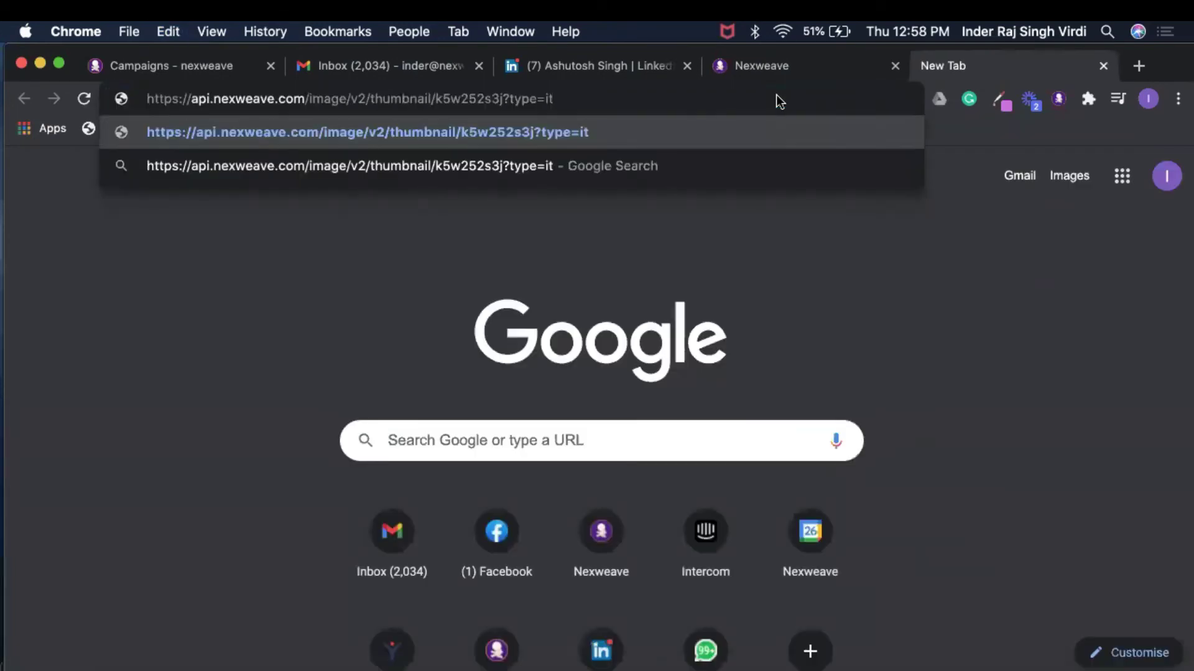
key("Return")
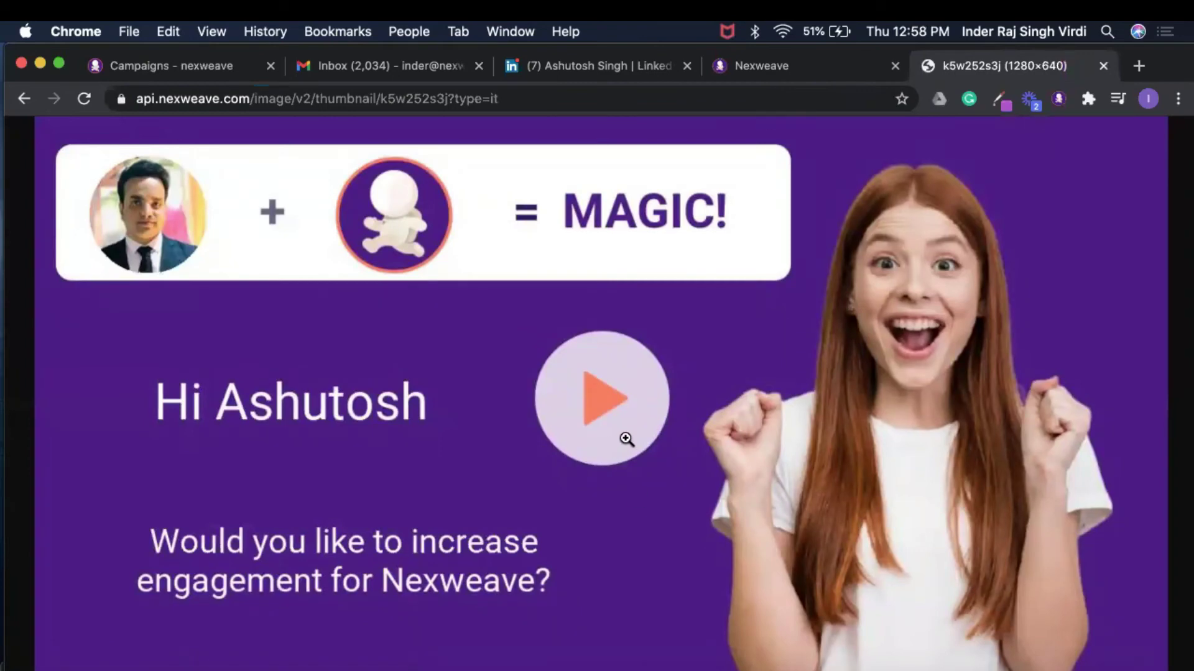
- Launch the Nexweave plugin from the new Gmail message, reload its campaign list, and choose the Demonstration of Image Personalization campaign
left_click(381, 65)
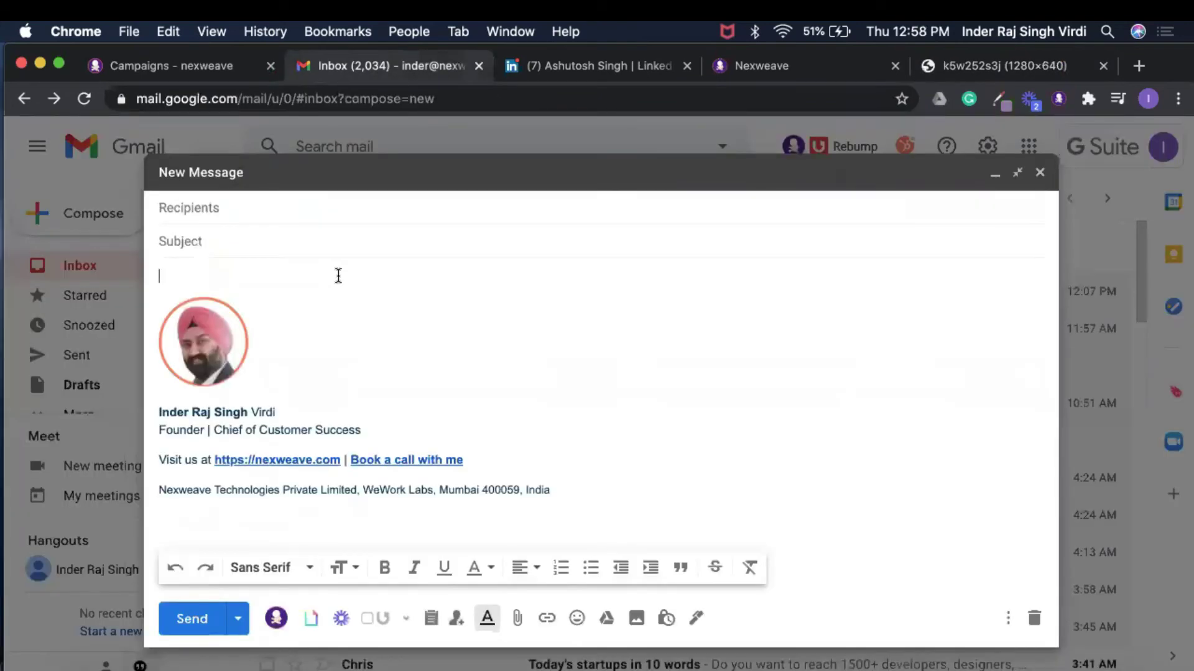
left_click(276, 618)
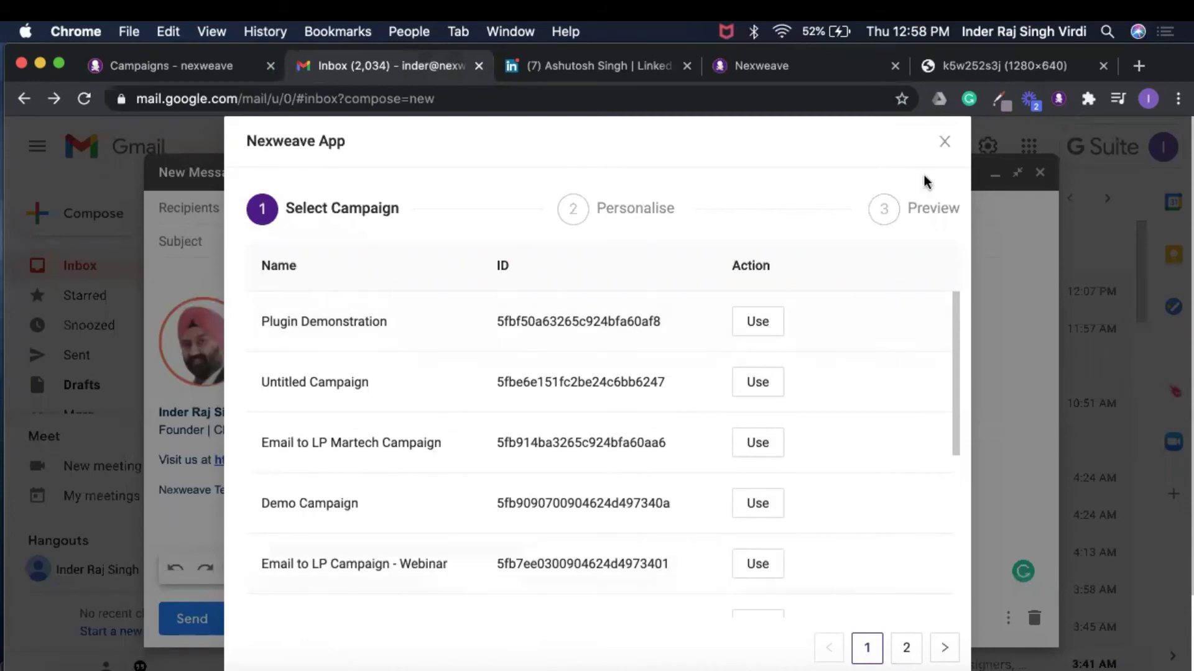
left_click(946, 144)
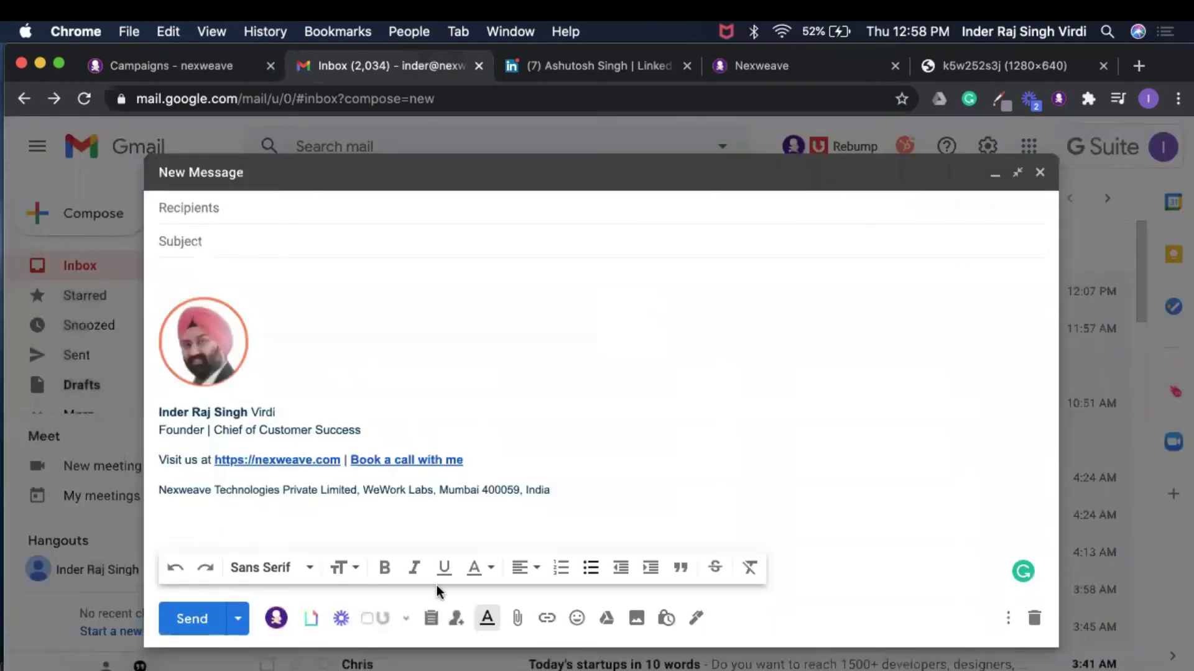
left_click(277, 617)
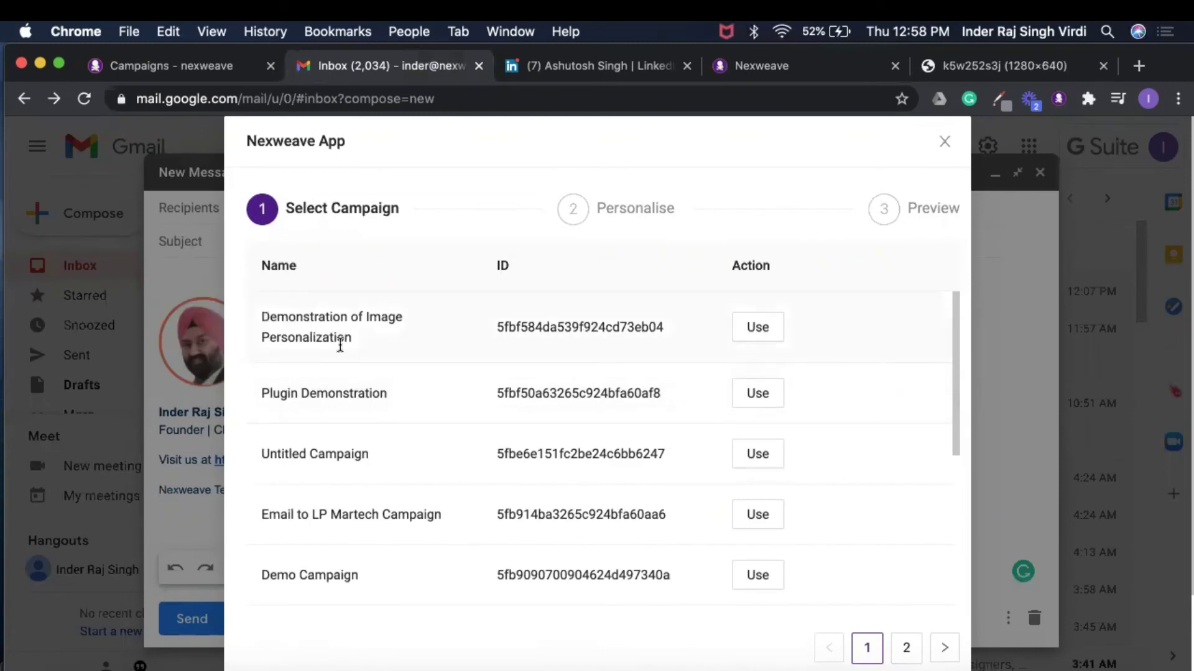
left_click(746, 339)
- Fill the USERNAME field with the recipient's first name only, removing the surname
left_click(515, 307)
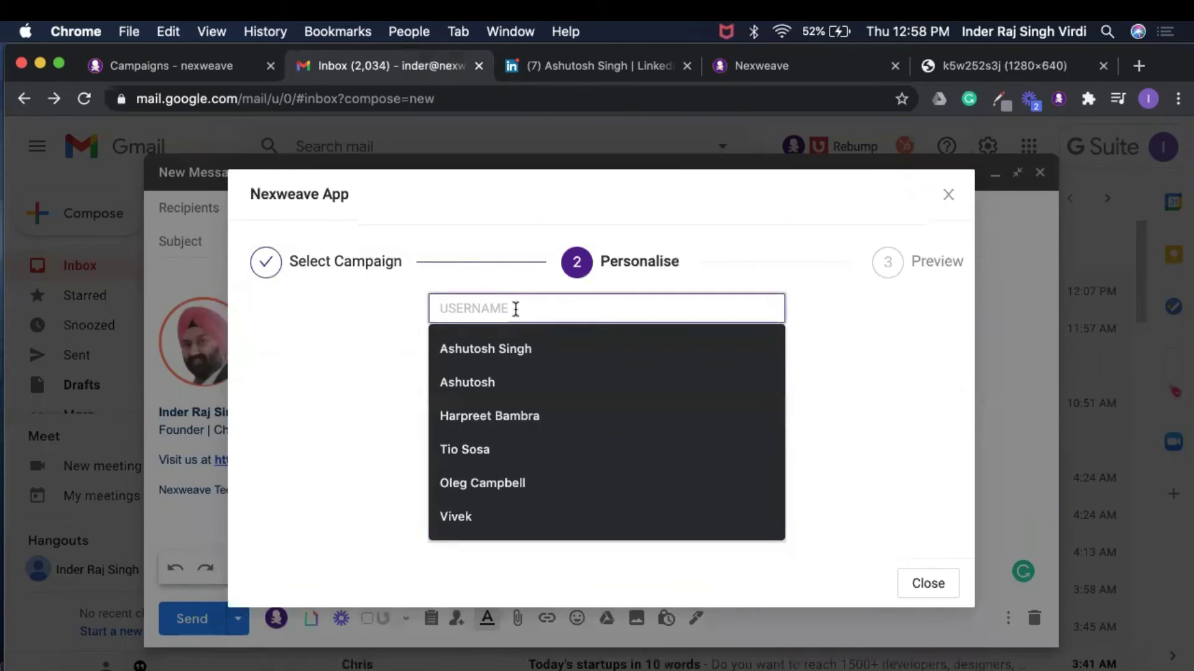
left_click(515, 351)
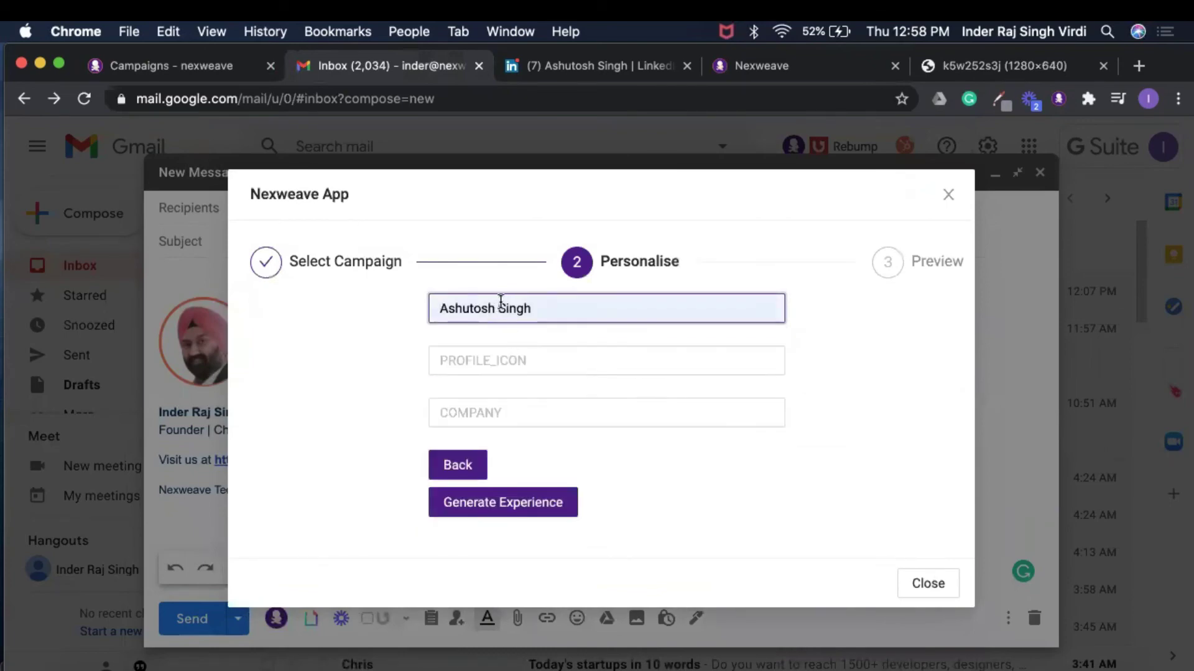
left_click_drag(500, 305, 631, 309)
key("BackSpace")
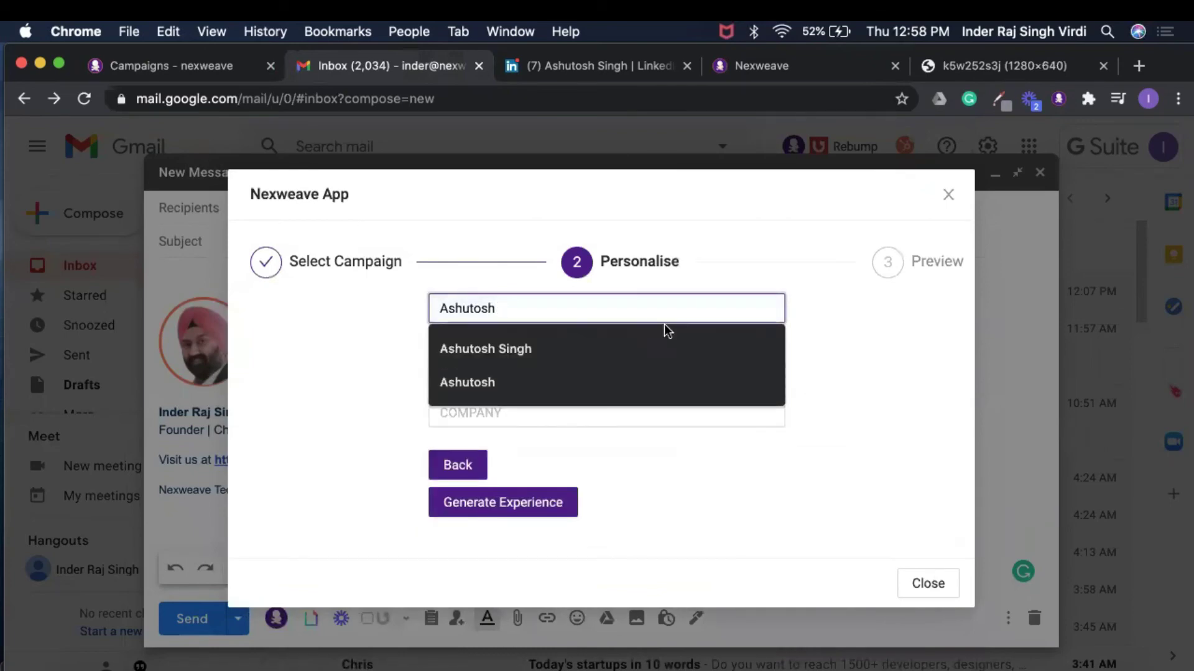
left_click(871, 373)
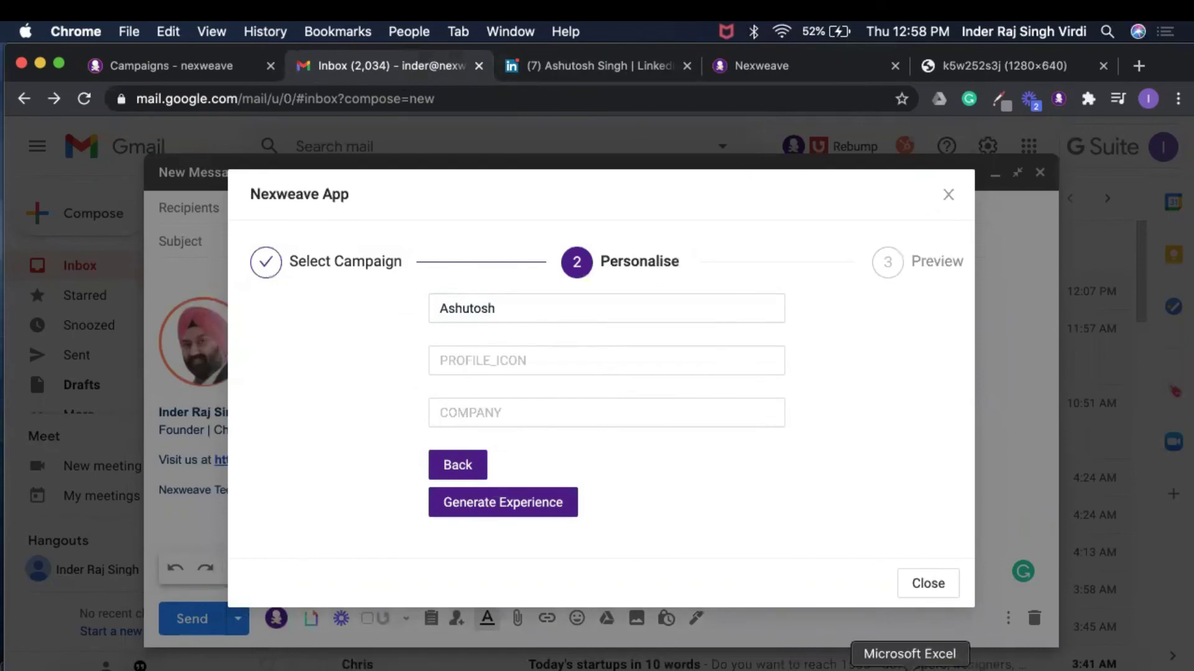
- Copy the full profile picture URL from cell B2 of the Excel sheet into the plugin's PROFILE_ICON field in Gmail
left_click(909, 667)
left_click(139, 292)
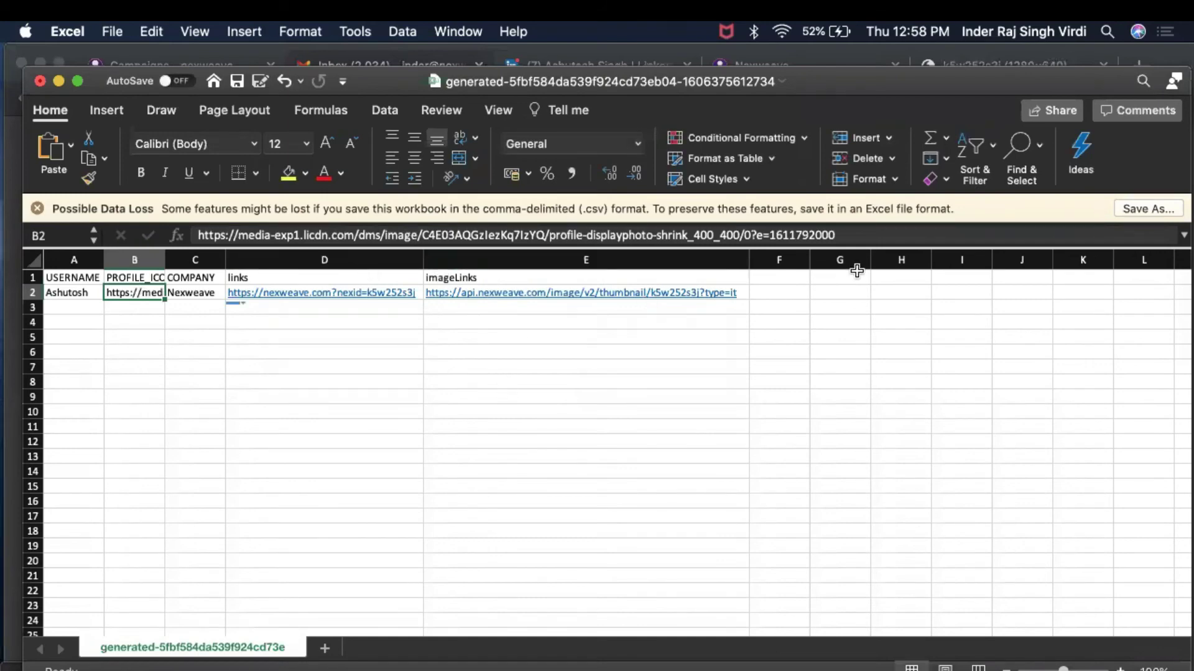
left_click(858, 238)
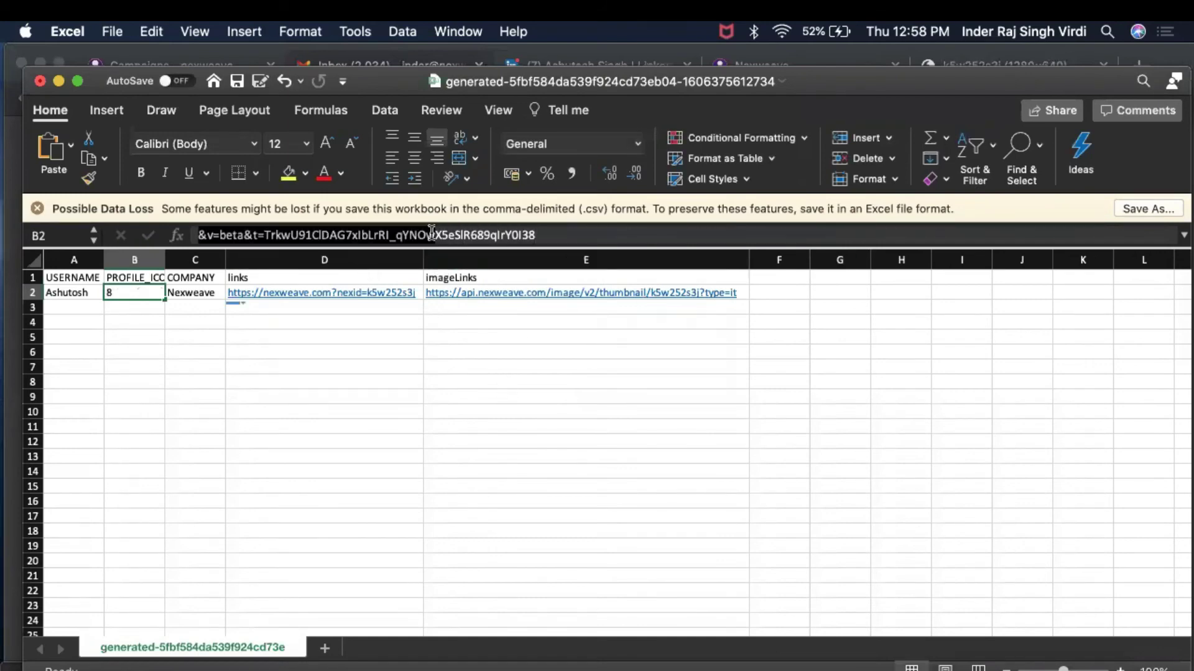
left_click(136, 366)
left_click(133, 298)
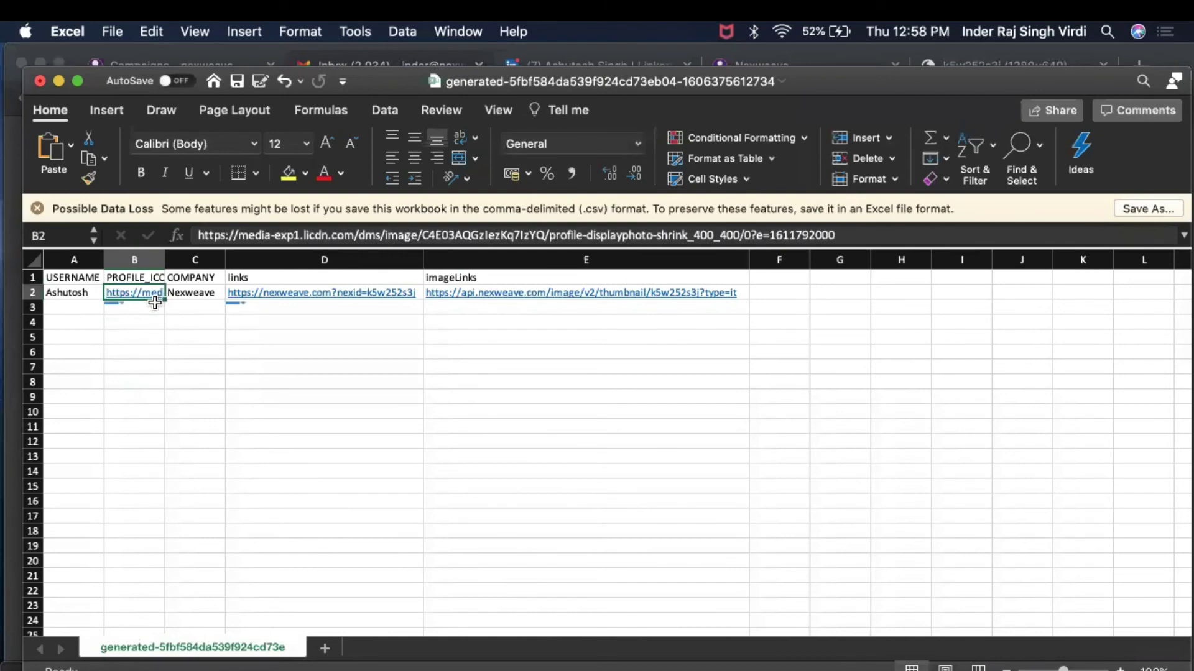
left_click(271, 234)
key("super+a")
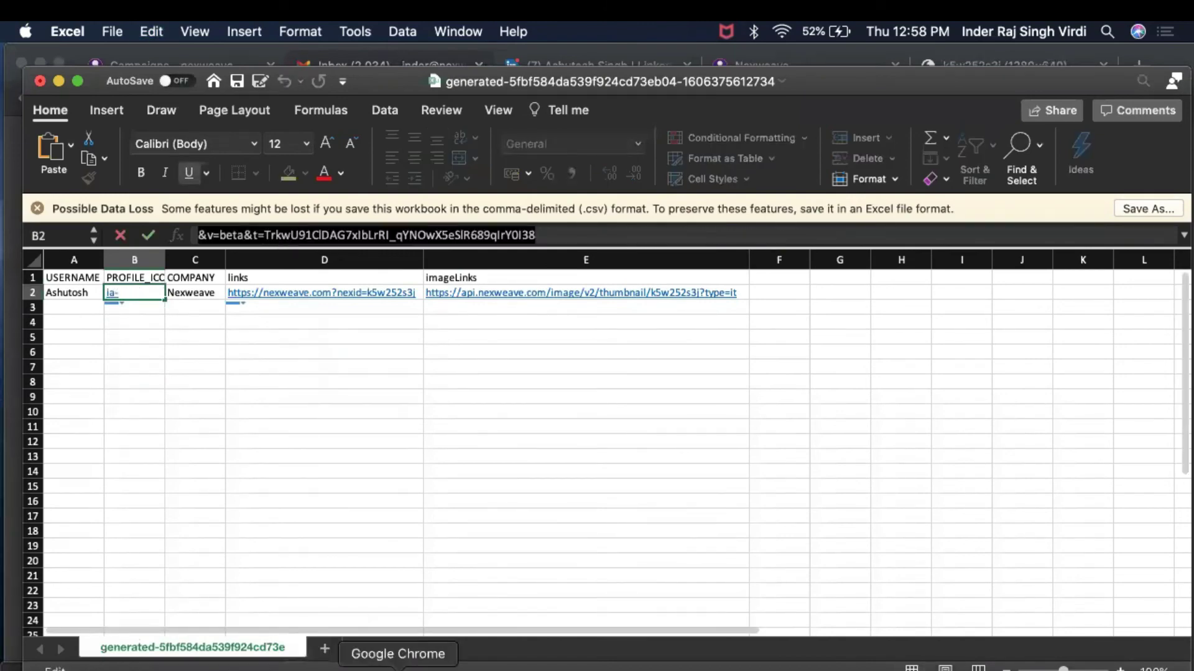
left_click(398, 668)
left_click(439, 351)
key("super+v")
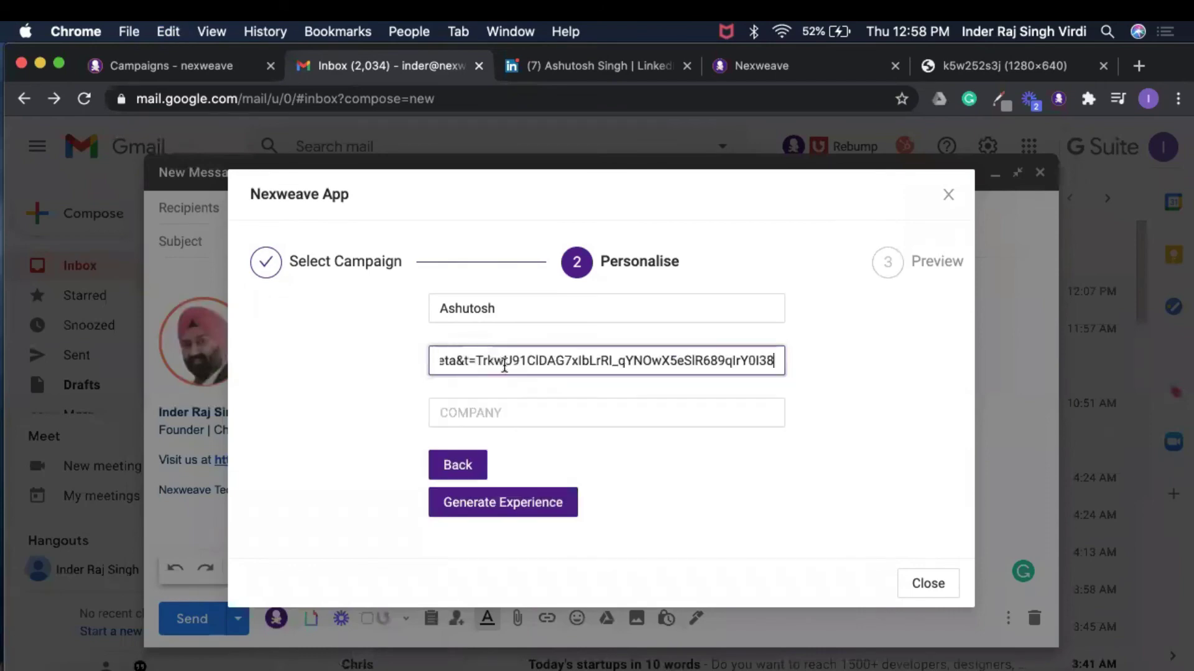
- Set COMPANY to Nexweave, generate the personalised experience, and insert it into the email
left_click(536, 402)
left_click(492, 446)
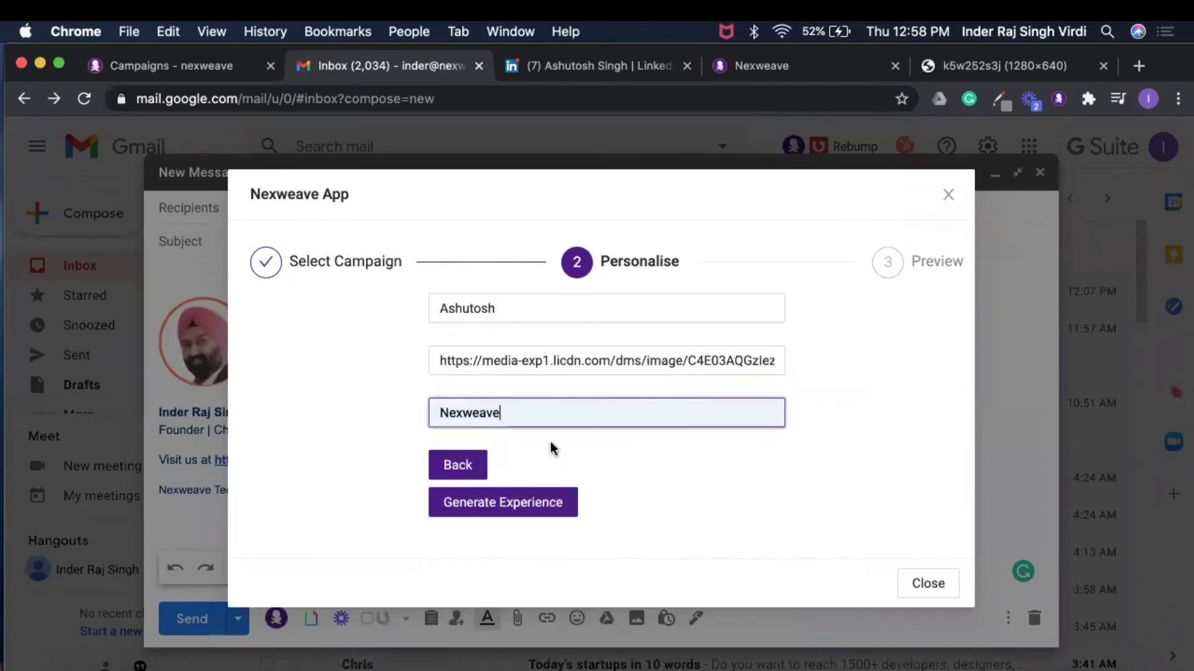
left_click(536, 505)
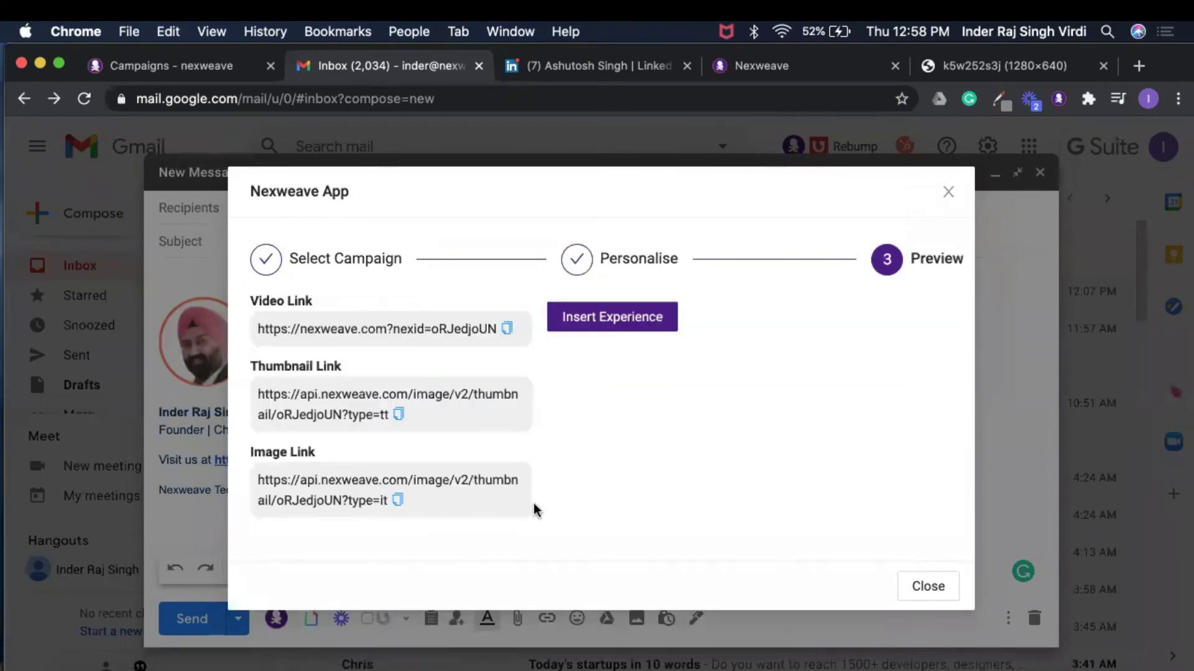
left_click(607, 458)
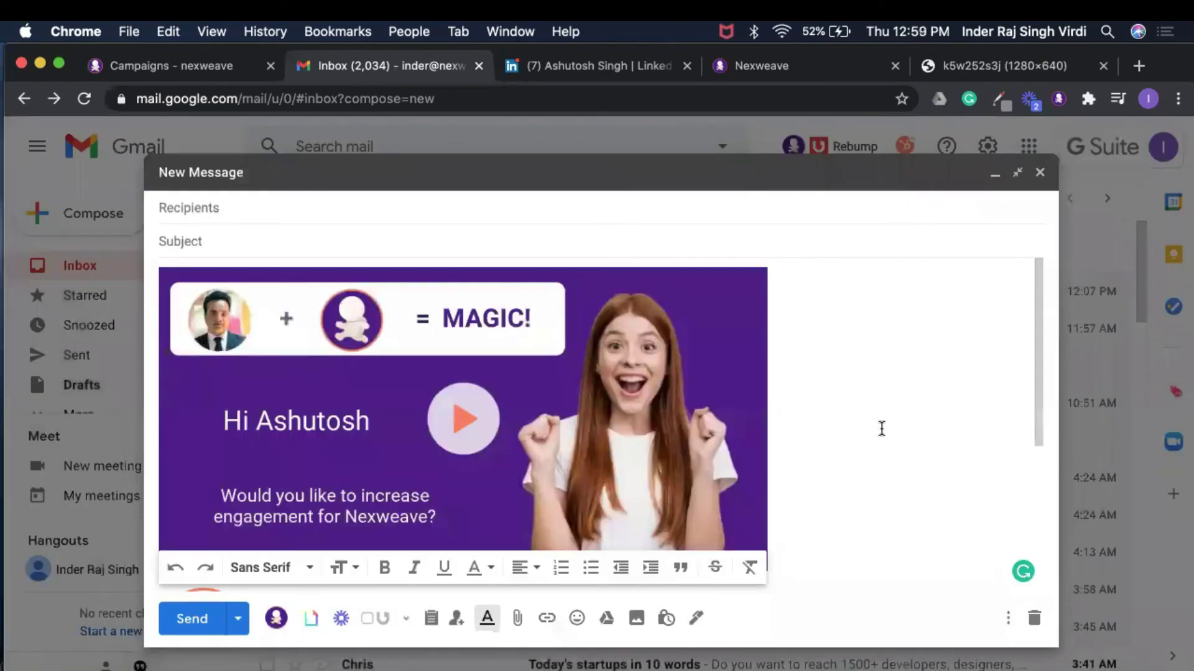
- Look over the personalised image in the message body and select it to check its landing-page link
scroll(320, 392, "down", 1)
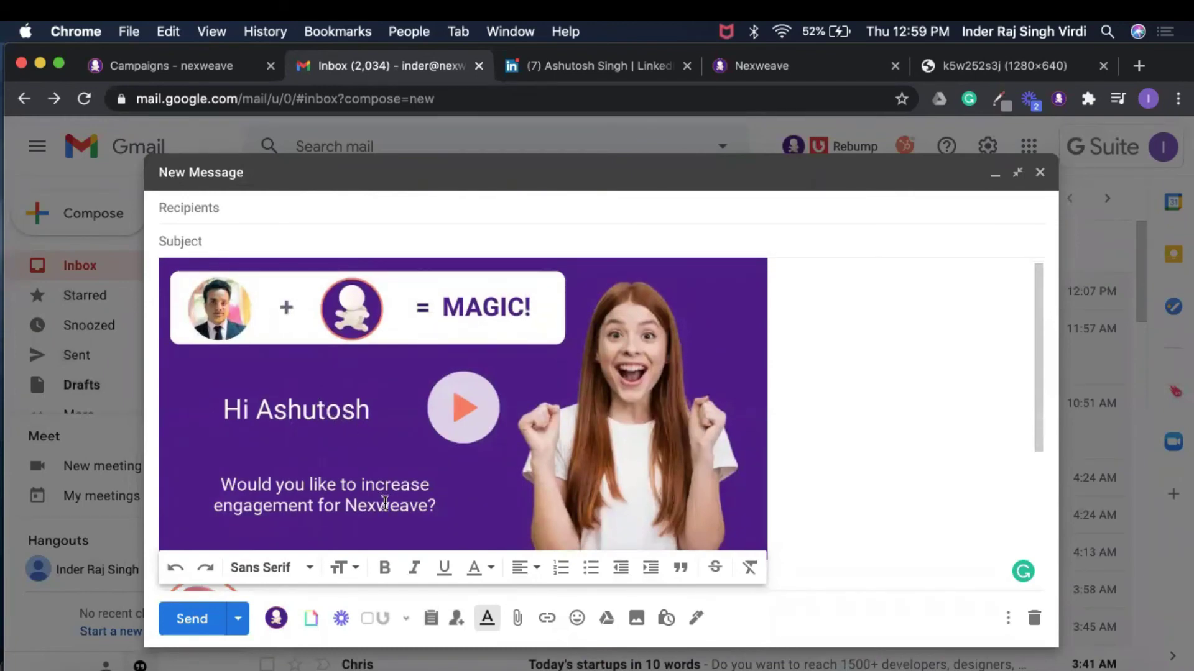
scroll(385, 504, "down", 2)
scroll(385, 503, "up", 3)
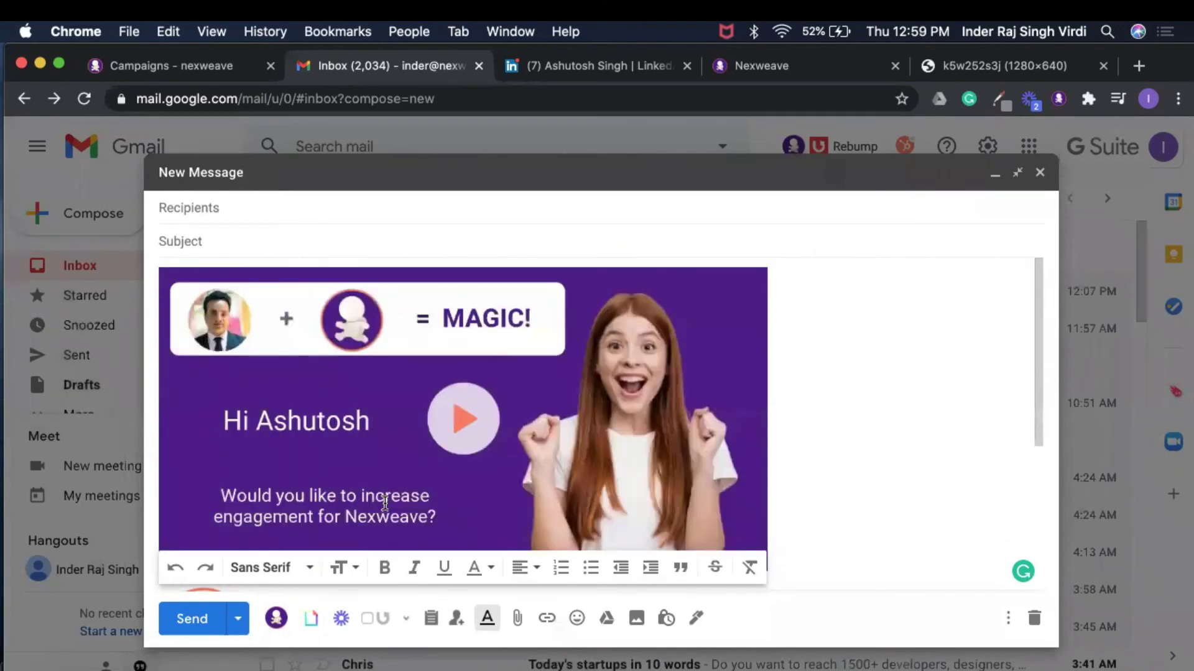
scroll(385, 503, "down", 1)
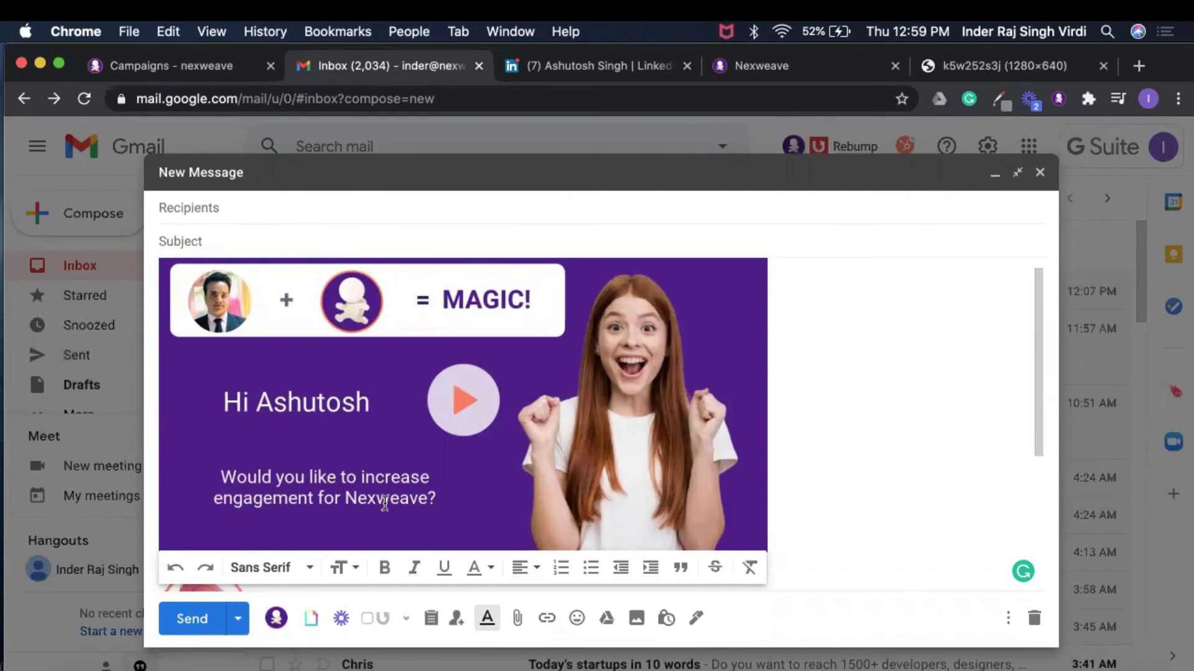
left_click(439, 443)
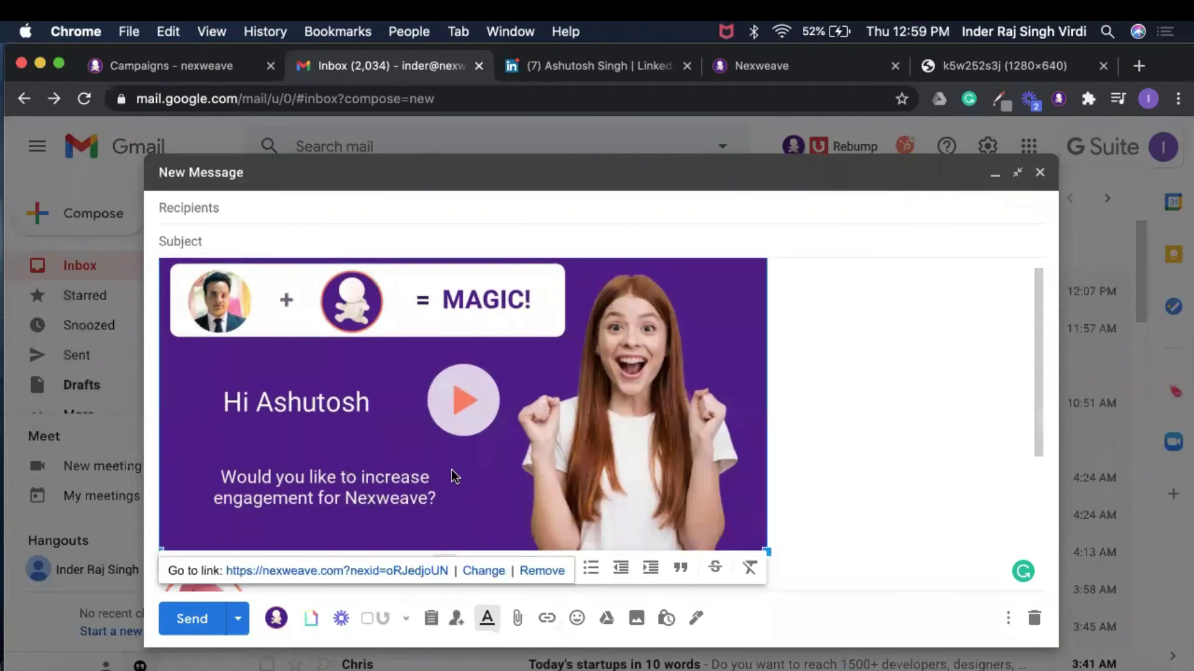